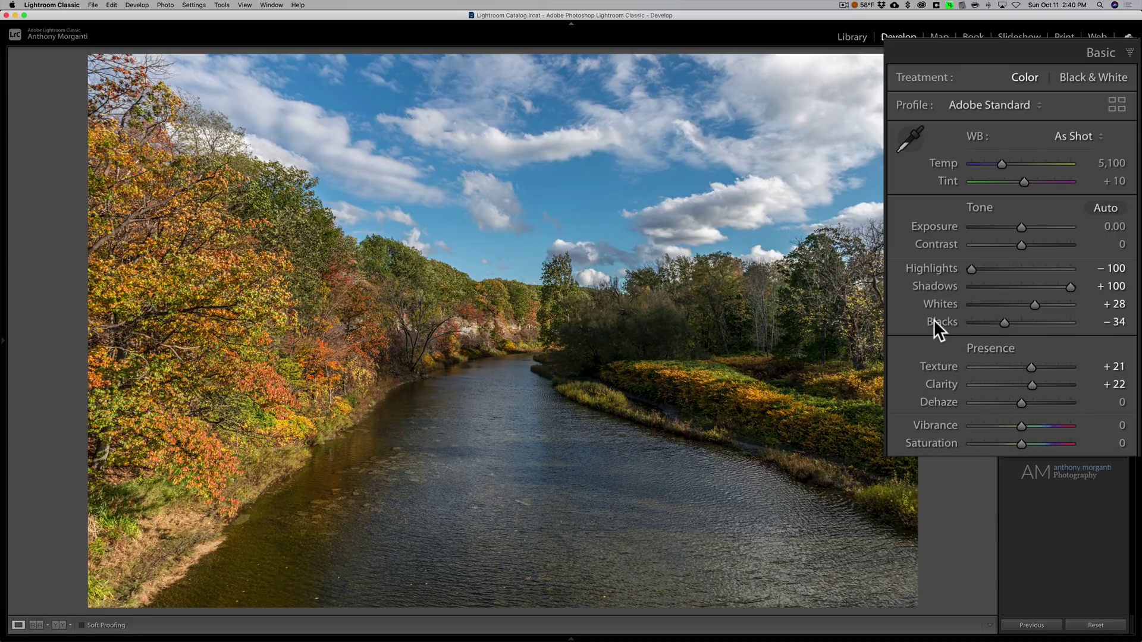
- Compare the river photo's current edit with its unedited before version
key("backslash")
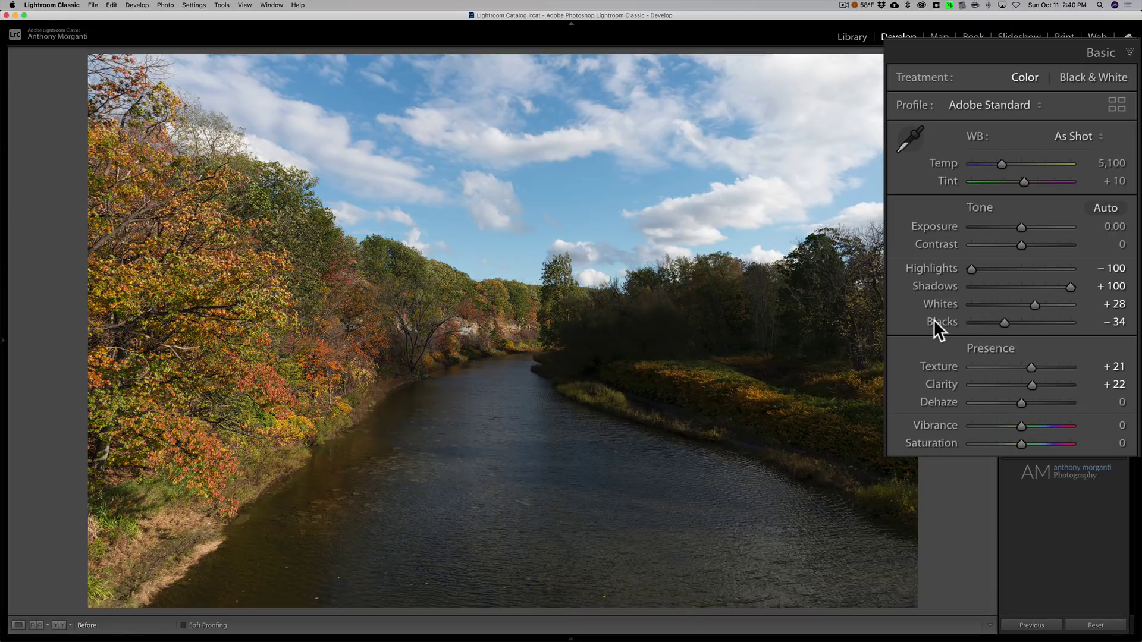
key("backslash")
key("backslash")
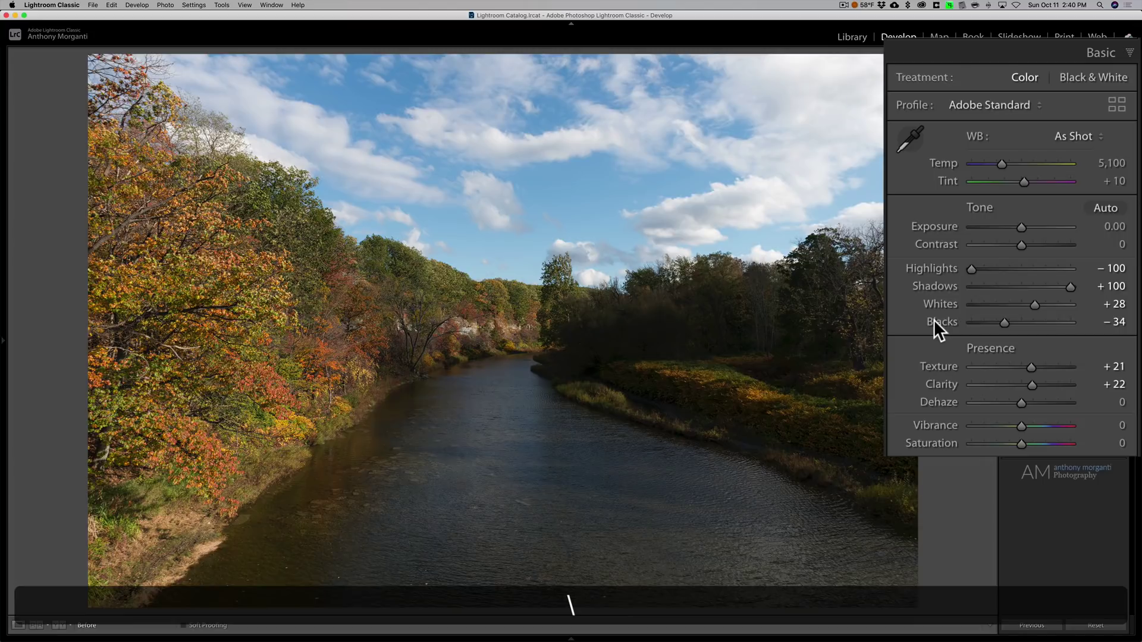
key("backslash")
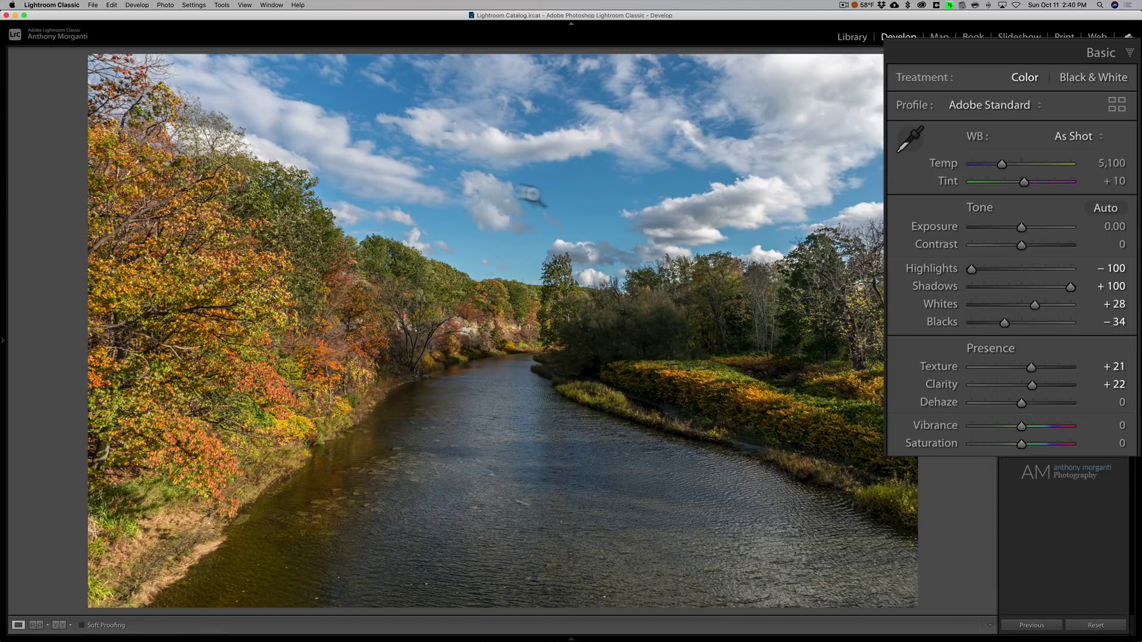
- Send the photo to Viveza 2 as a copy with Lightroom adjustments: TIFF, ProPhoto RGB, 16 bits, resolution 360, no compression
right_click(554, 191)
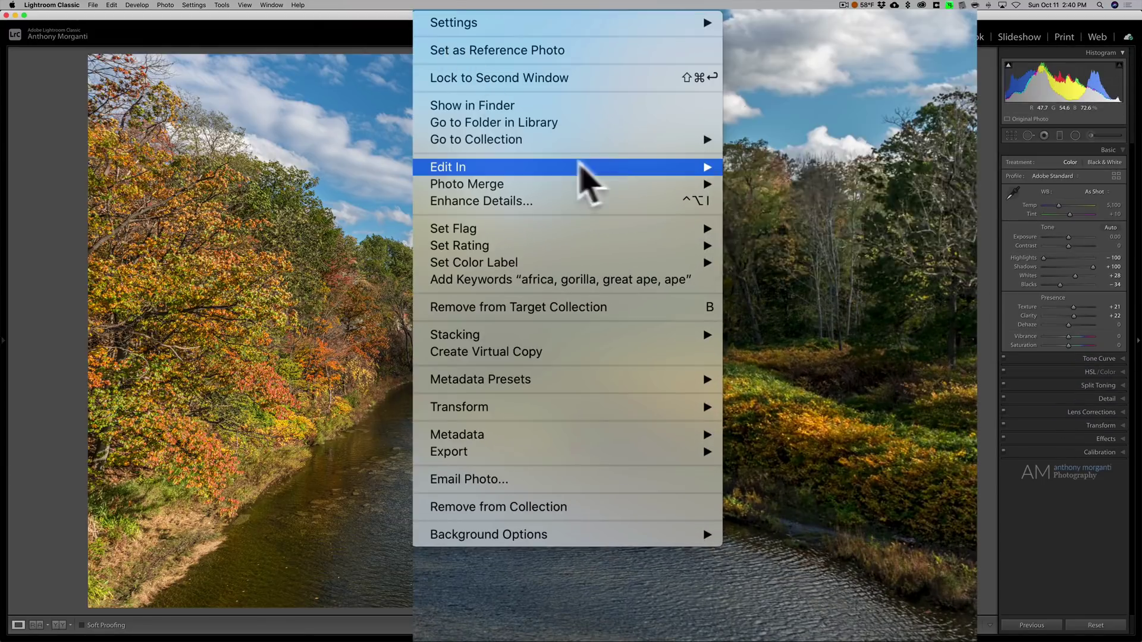
mouse_move(696, 173)
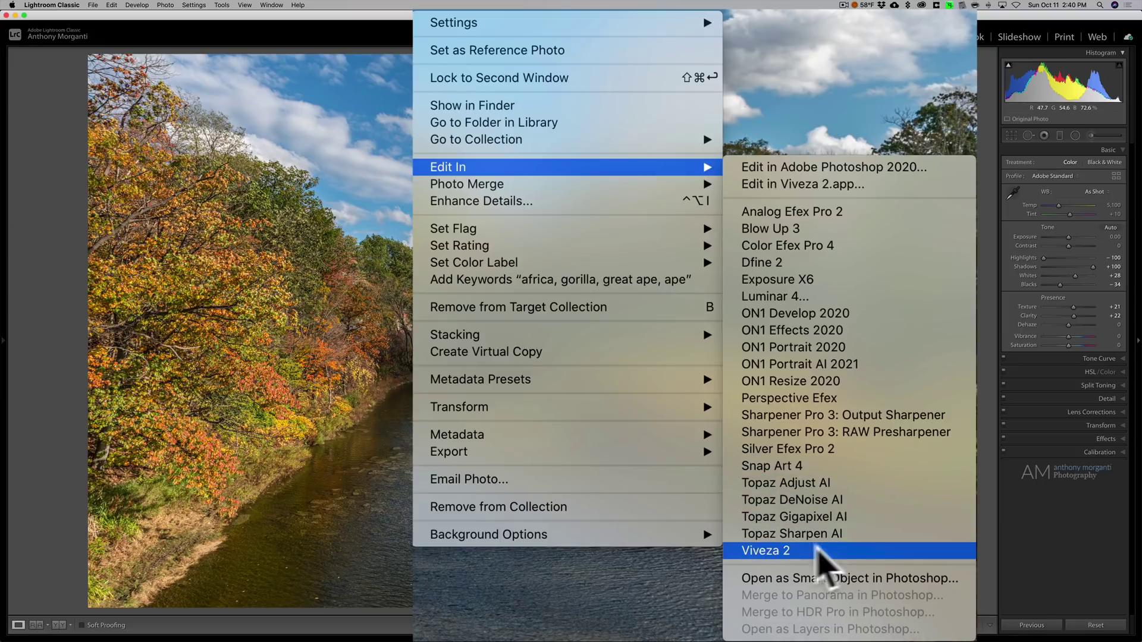
left_click(753, 458)
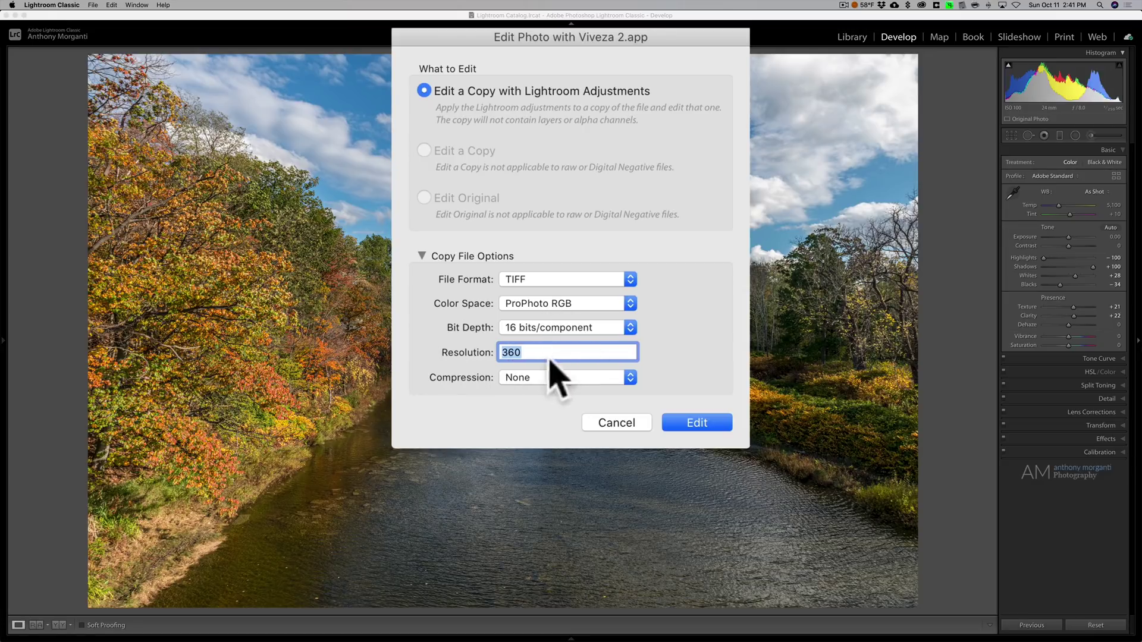
left_click(519, 355)
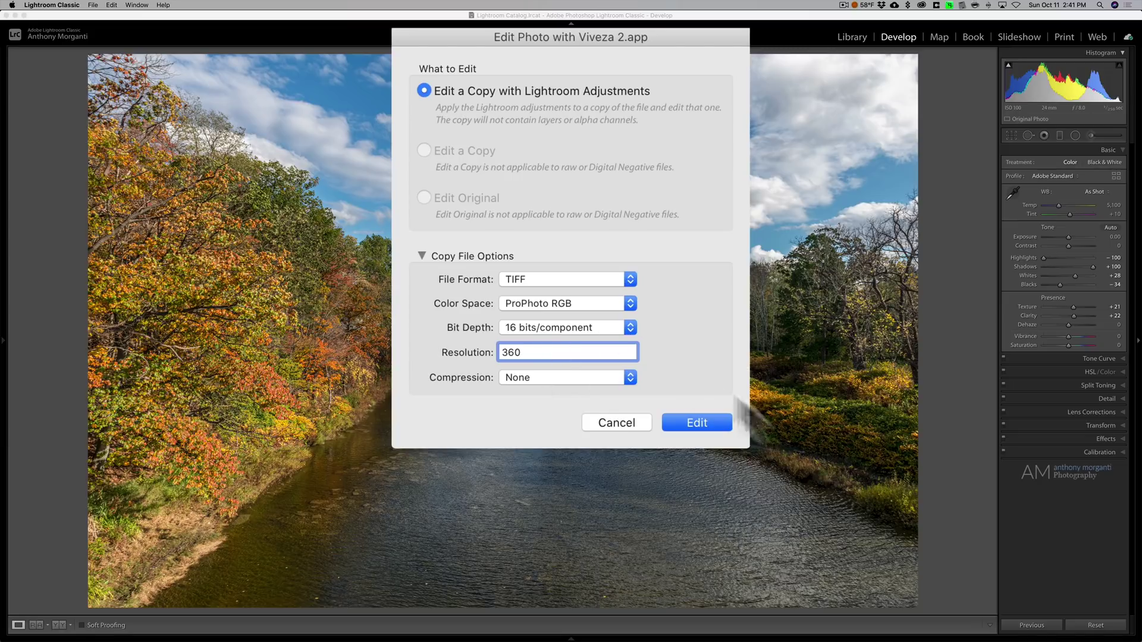
left_click(704, 422)
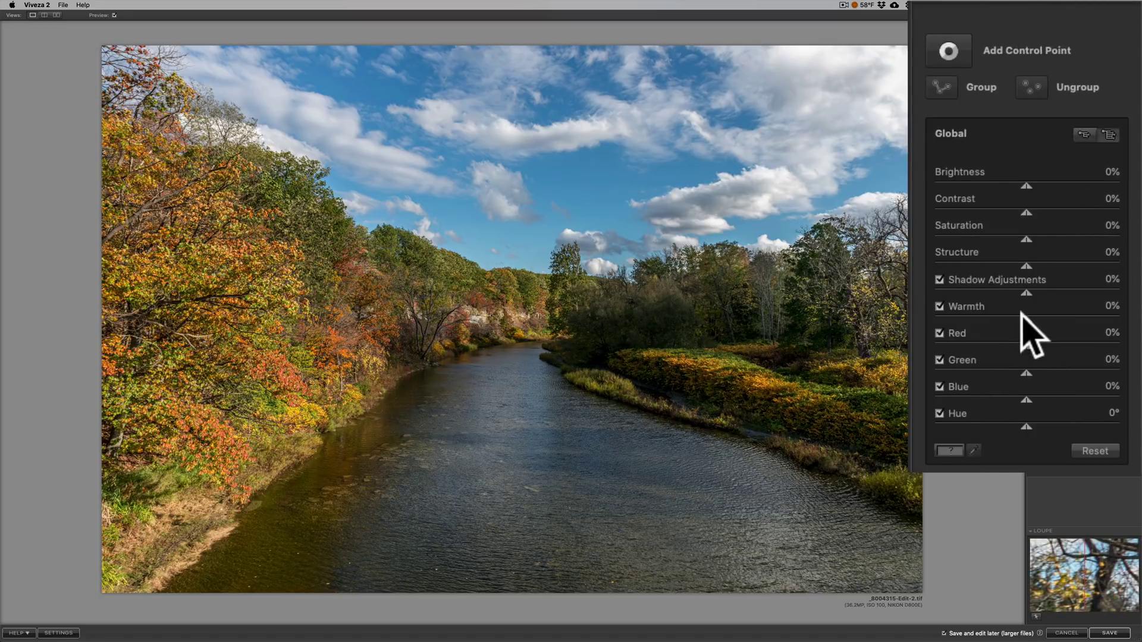
- Add a control point on the orange foliage of the near-left tree and adjust its radius to cover the leaves
mouse_move(1025, 319)
left_mouse_down()
mouse_move(1102, 309)
mouse_move(1000, 316)
mouse_move(1024, 315)
left_mouse_up()
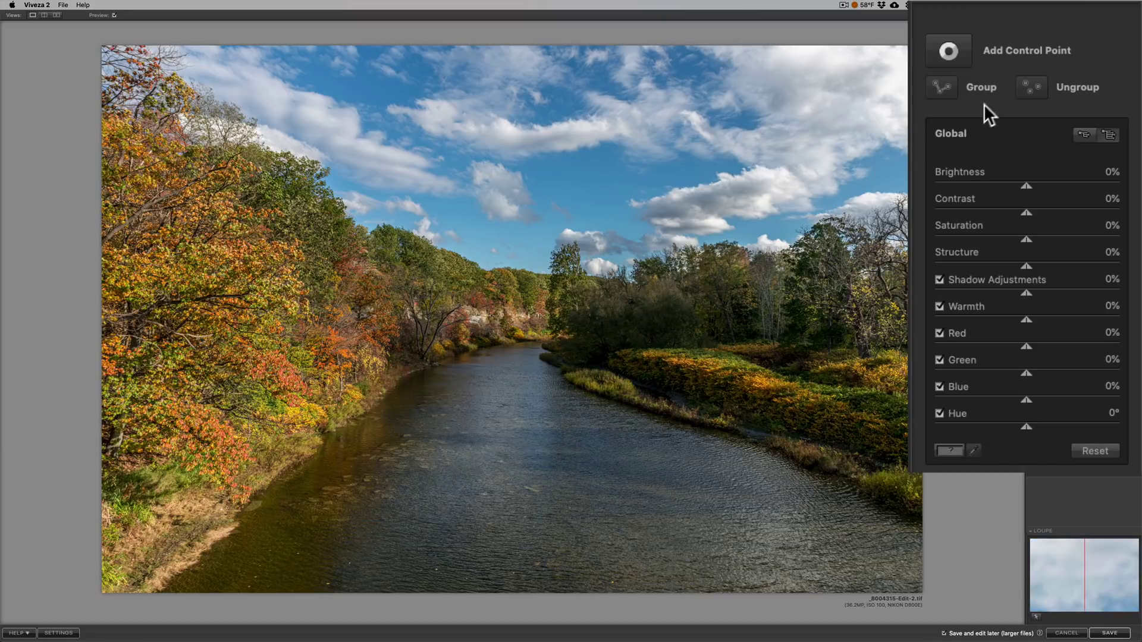
left_click(949, 50)
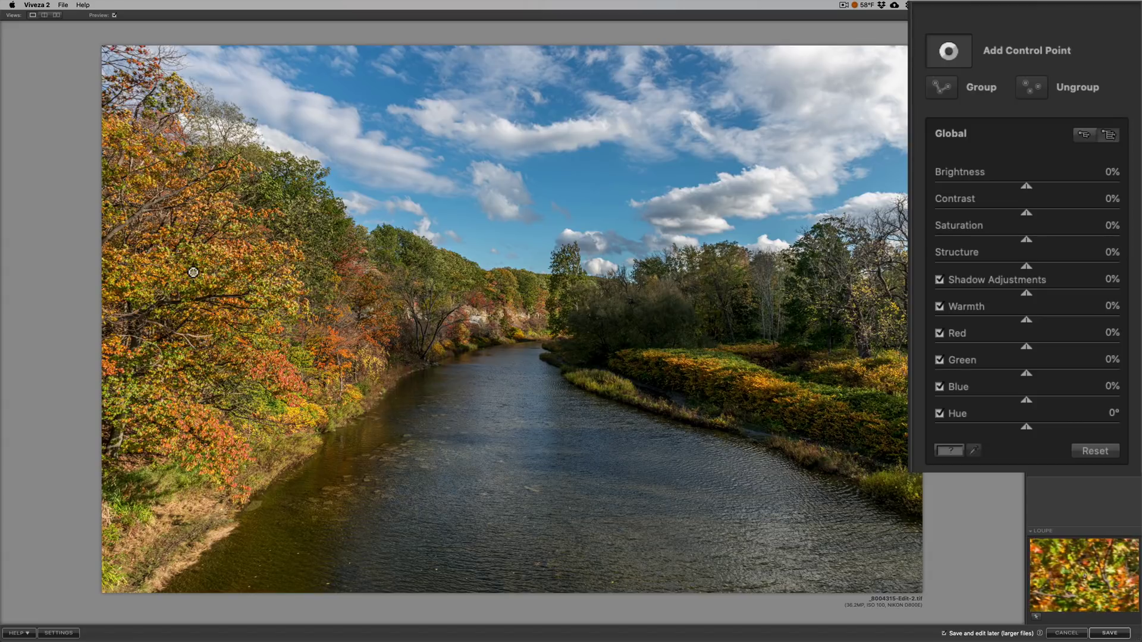
left_click(193, 272)
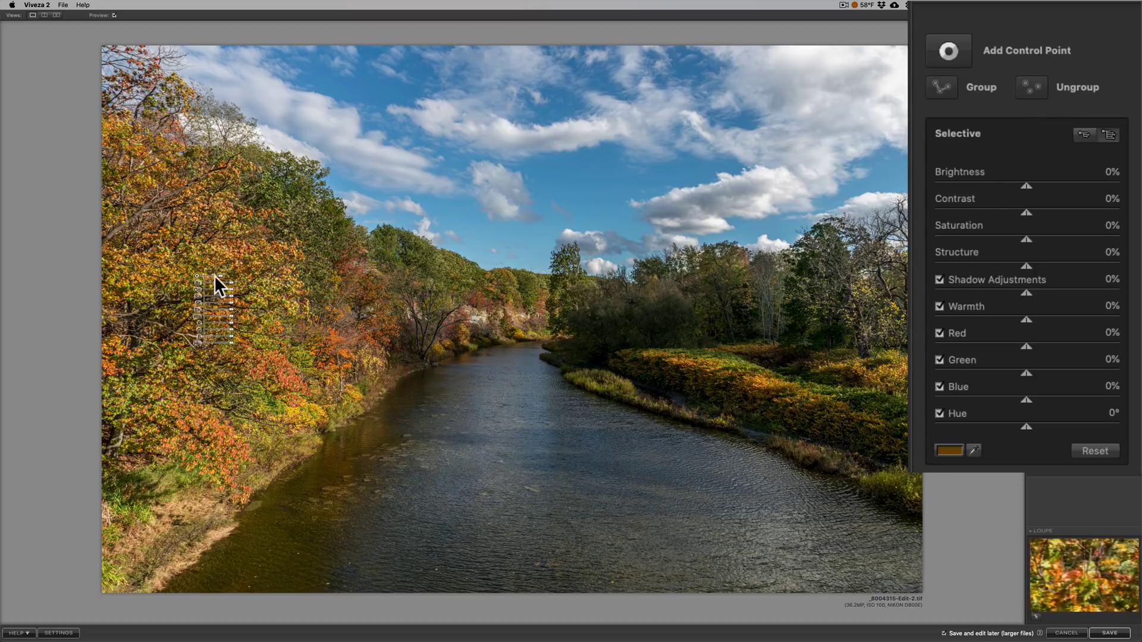
left_click_drag(215, 276, 225, 278)
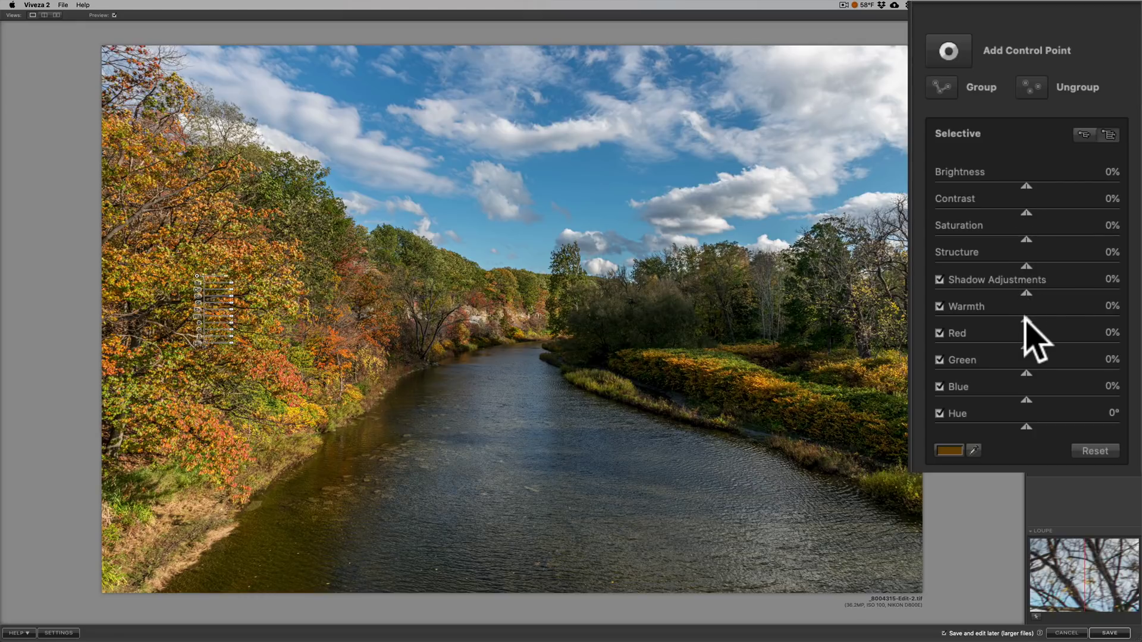
- Set the orange foliage control point to Brightness -22%, Saturation 2% and Warmth 8%, and compare with the original
left_click_drag(1025, 318, 1030, 320)
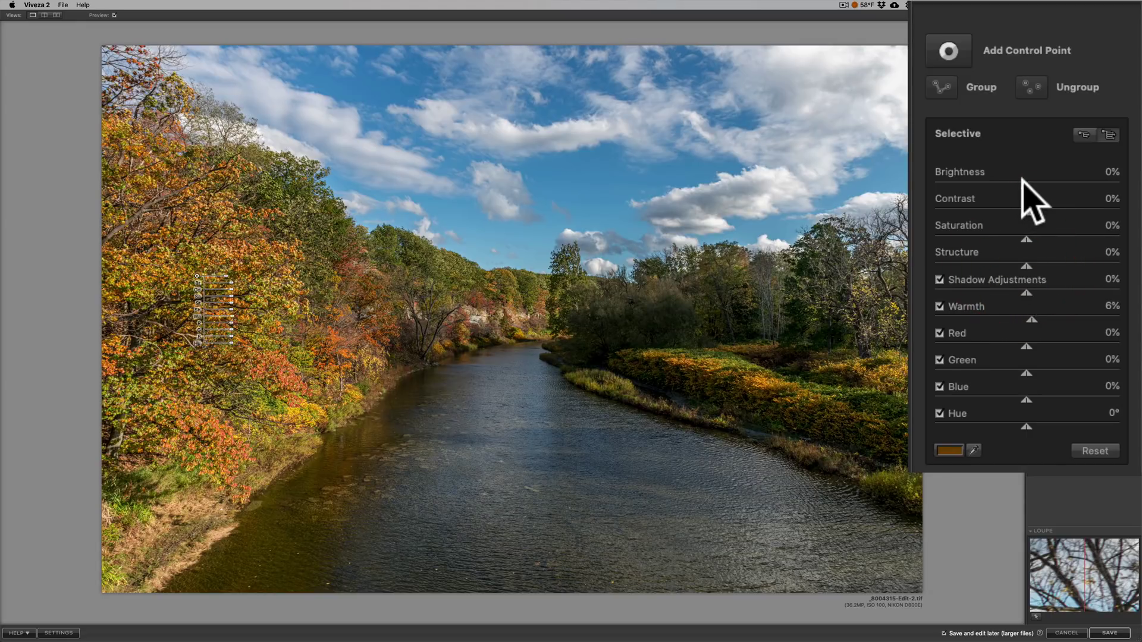
left_click_drag(1023, 182, 1006, 181)
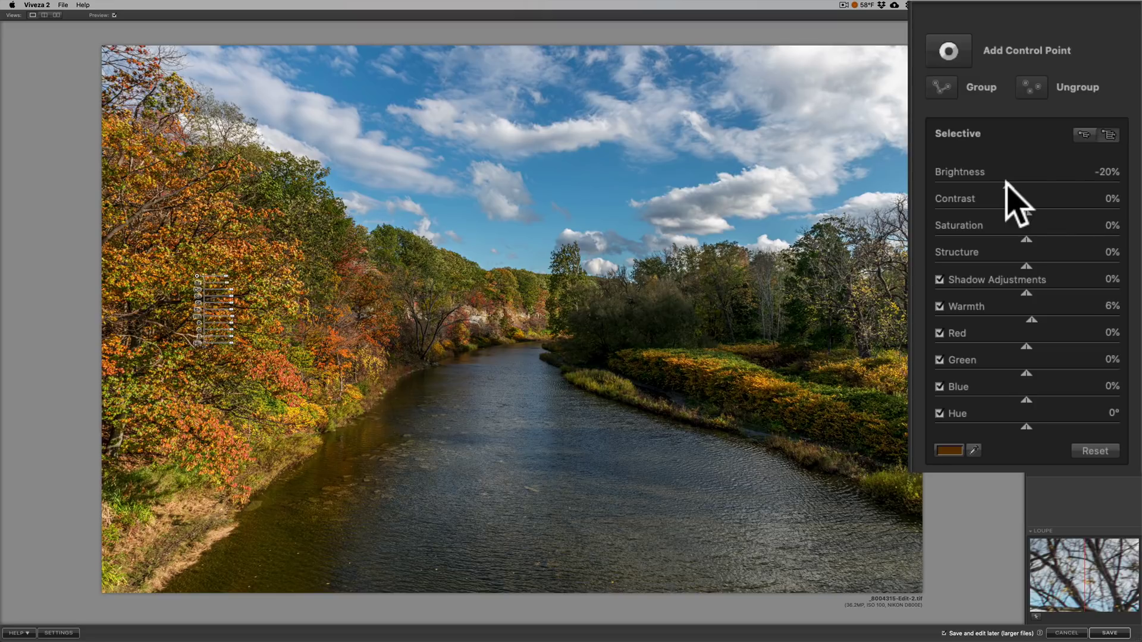
left_click_drag(1003, 184, 1005, 185)
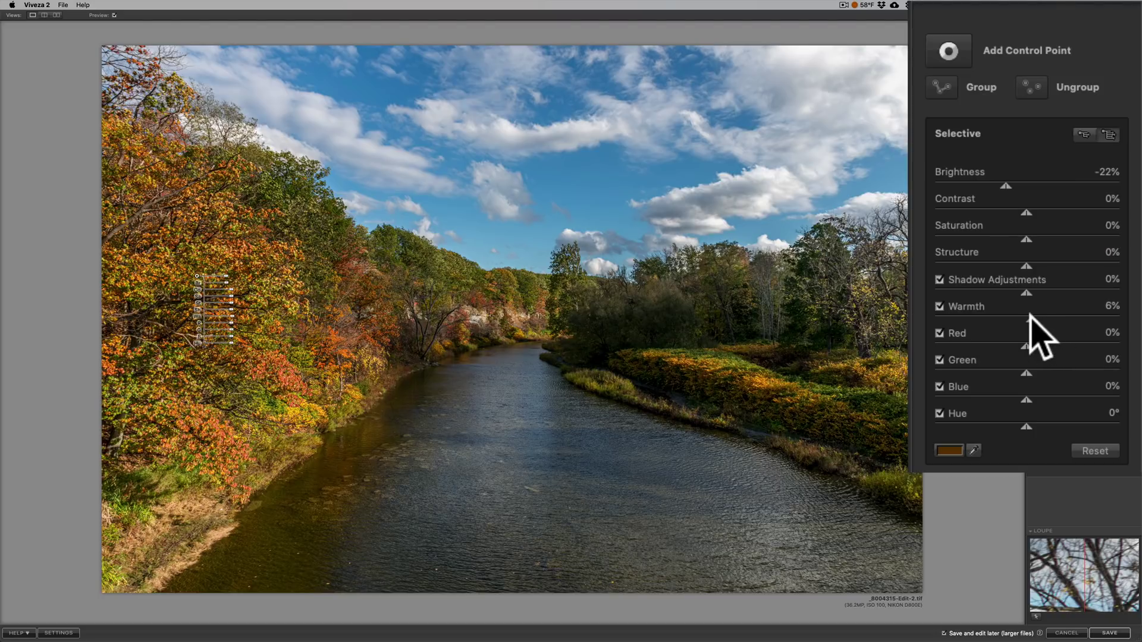
left_click(1031, 270)
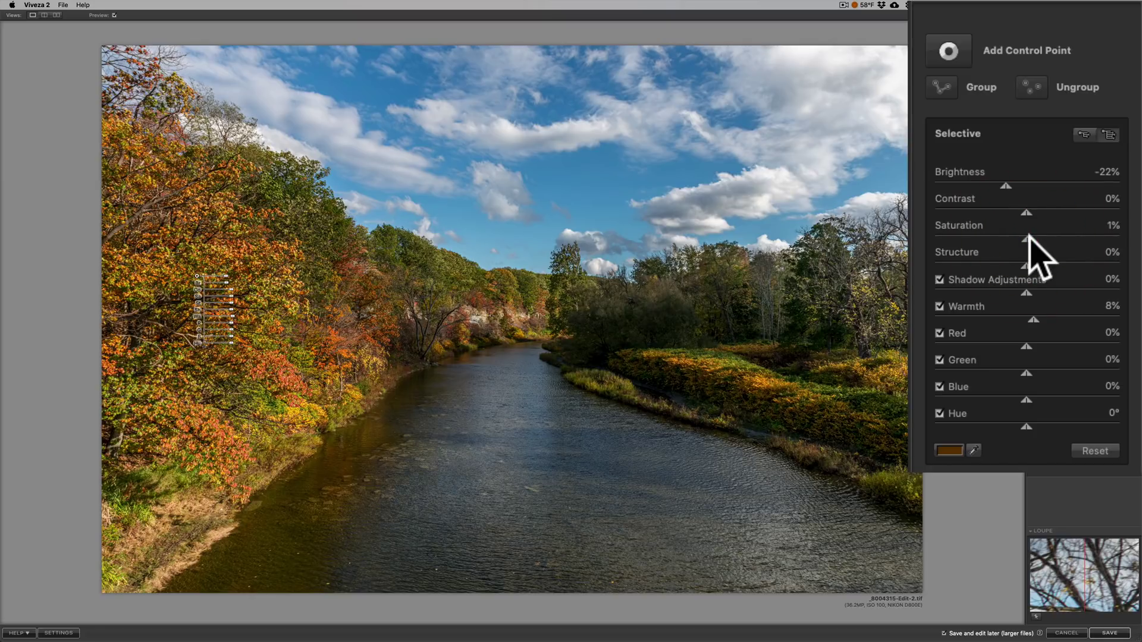
left_click(1026, 238)
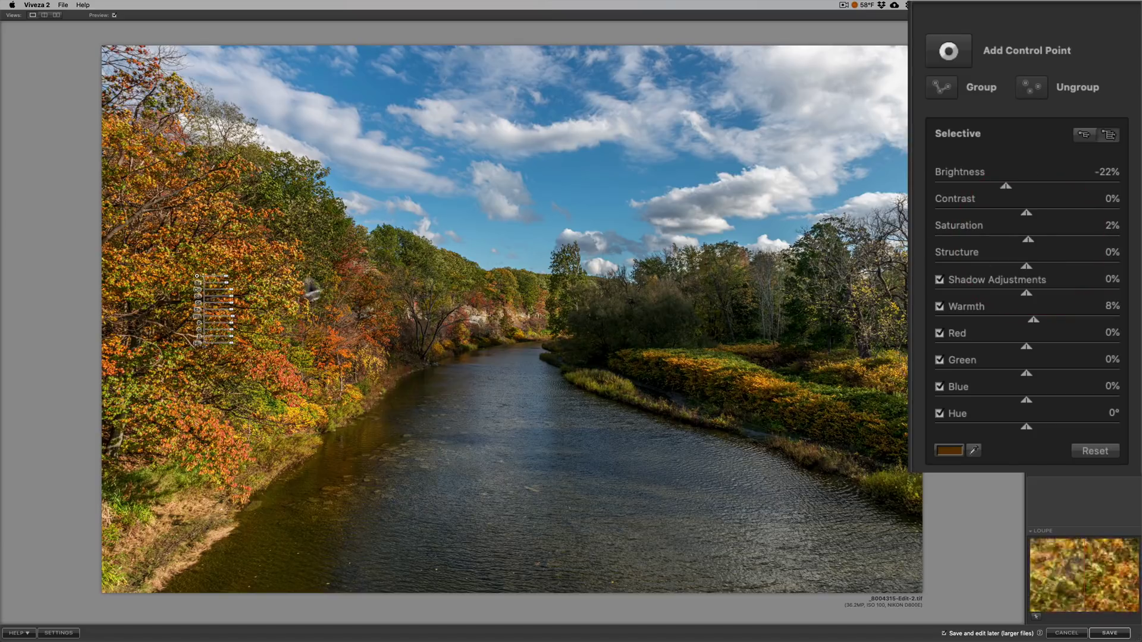
left_click(113, 13)
left_click(113, 13)
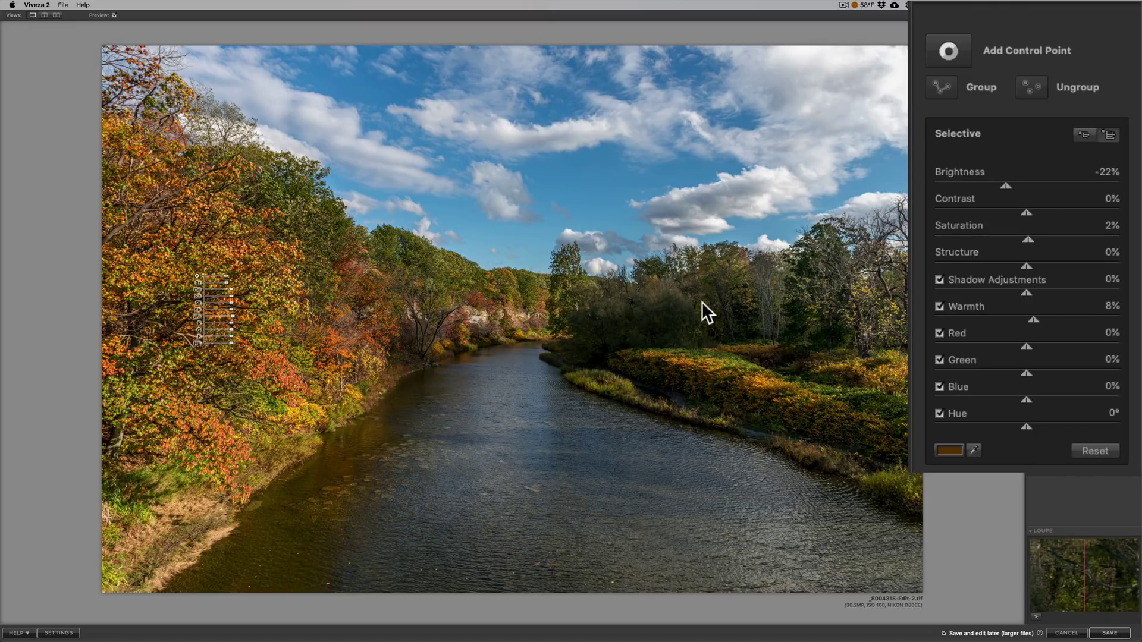
- Add a control point on the dark trees along the right riverbank and reduce its radius slightly
left_click(949, 52)
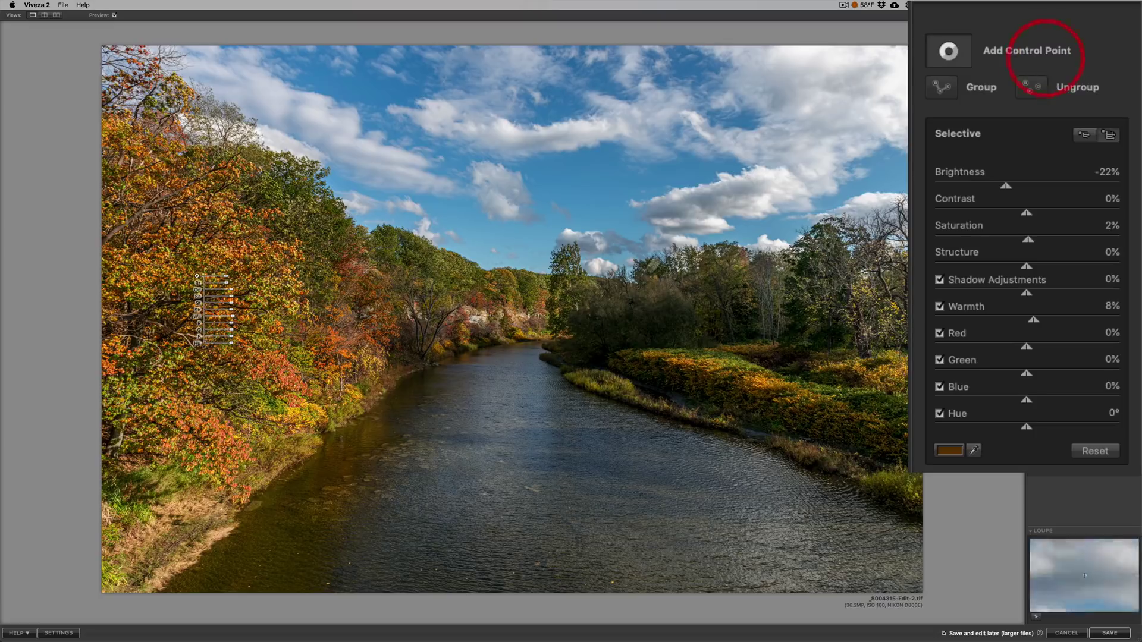
left_click(615, 324)
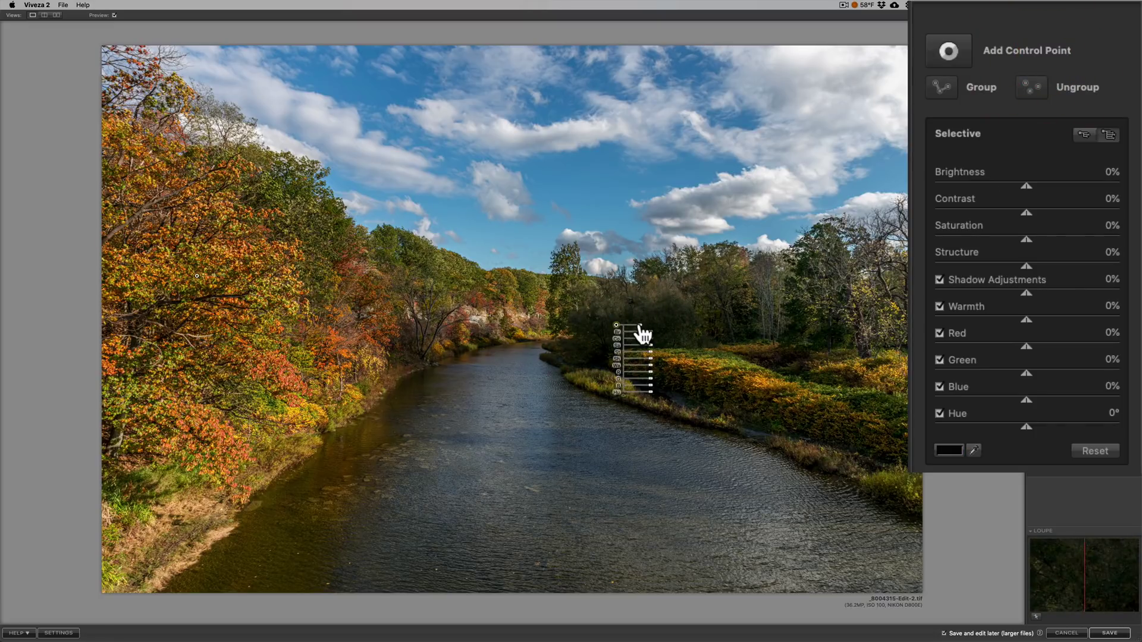
left_click_drag(639, 325, 633, 325)
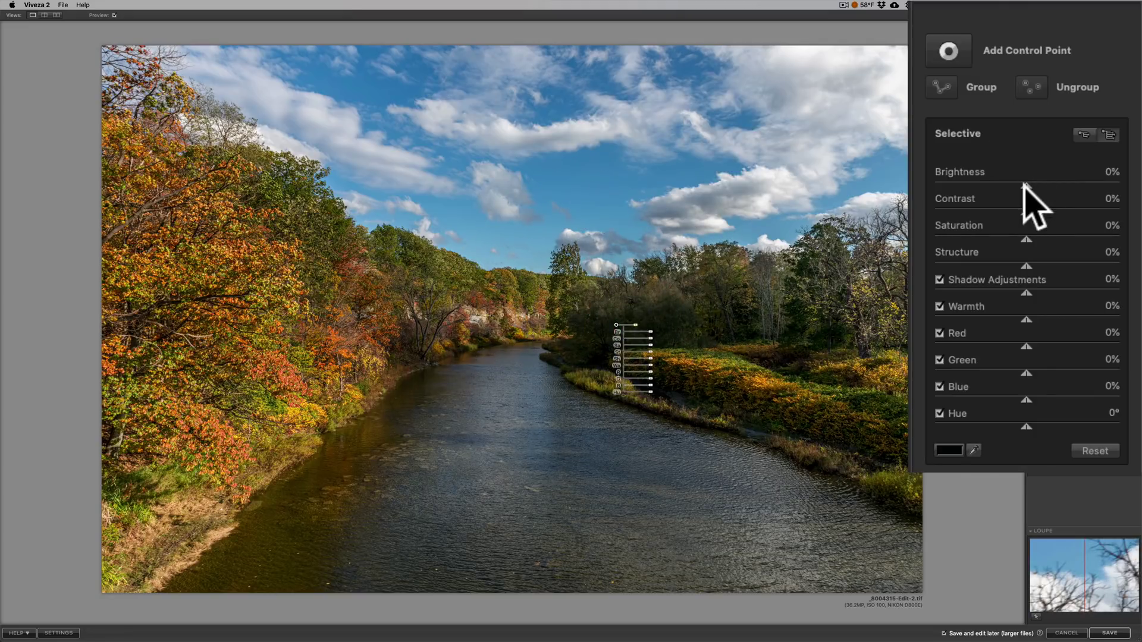
- Set the dark right-bank trees' control point to Brightness 37% and Saturation 13%, checking against the original preview
left_click_drag(1027, 182, 1040, 181)
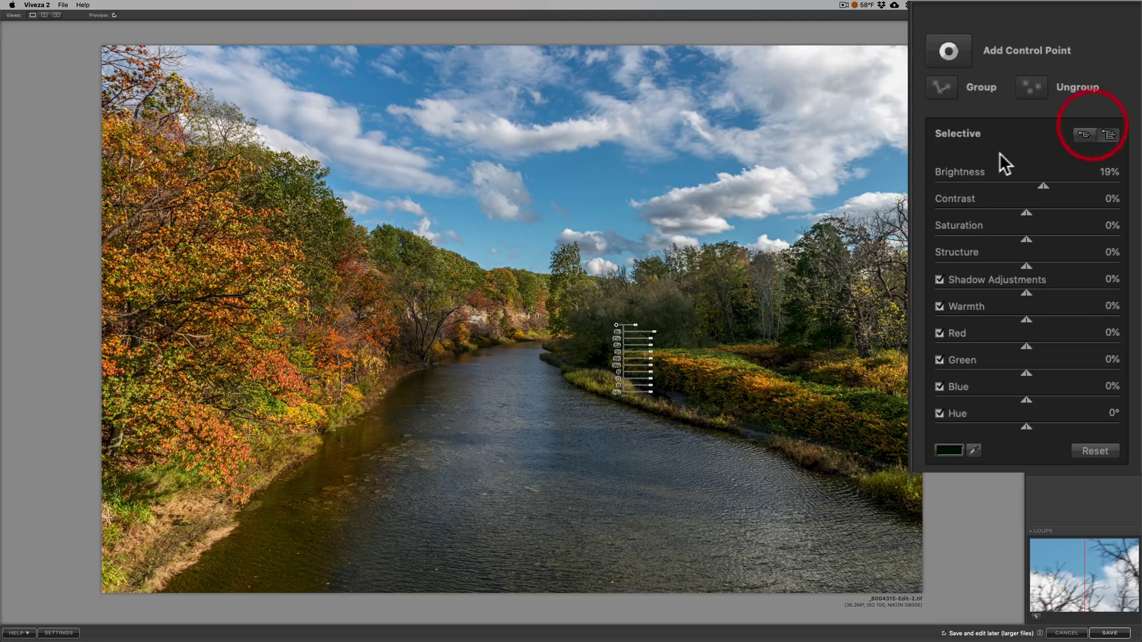
left_click(975, 142)
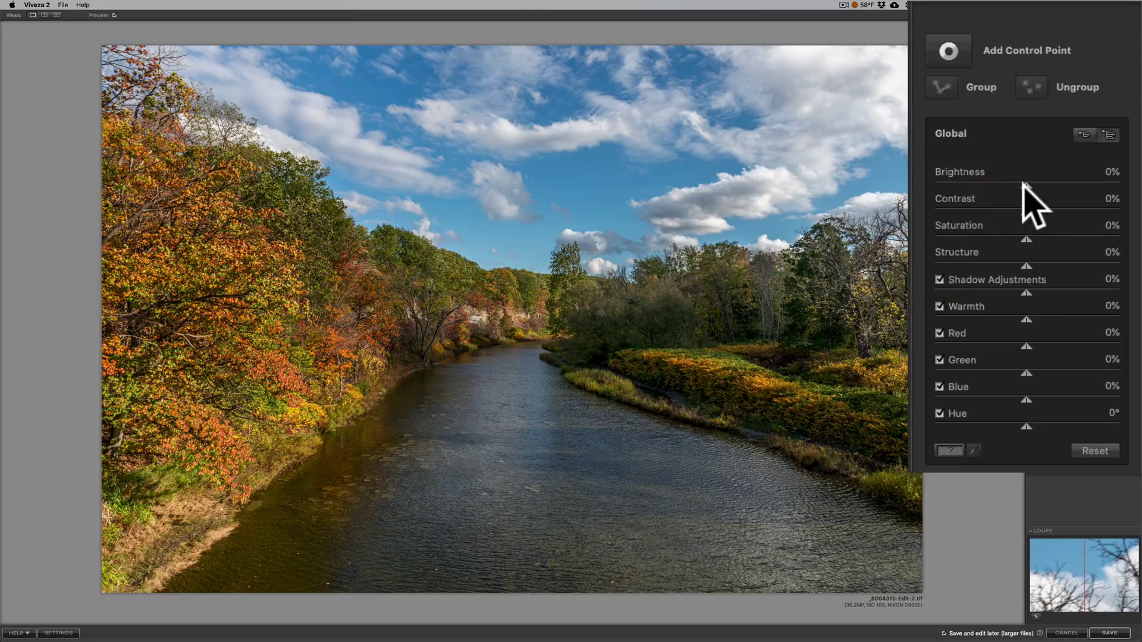
left_click(616, 324)
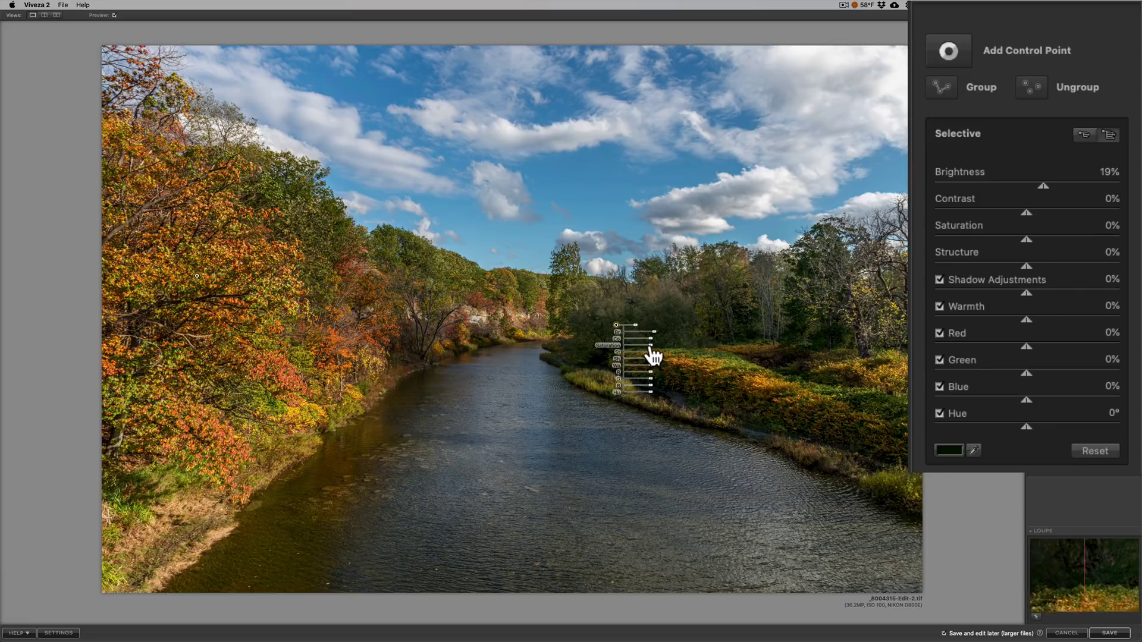
left_click_drag(651, 346, 655, 345)
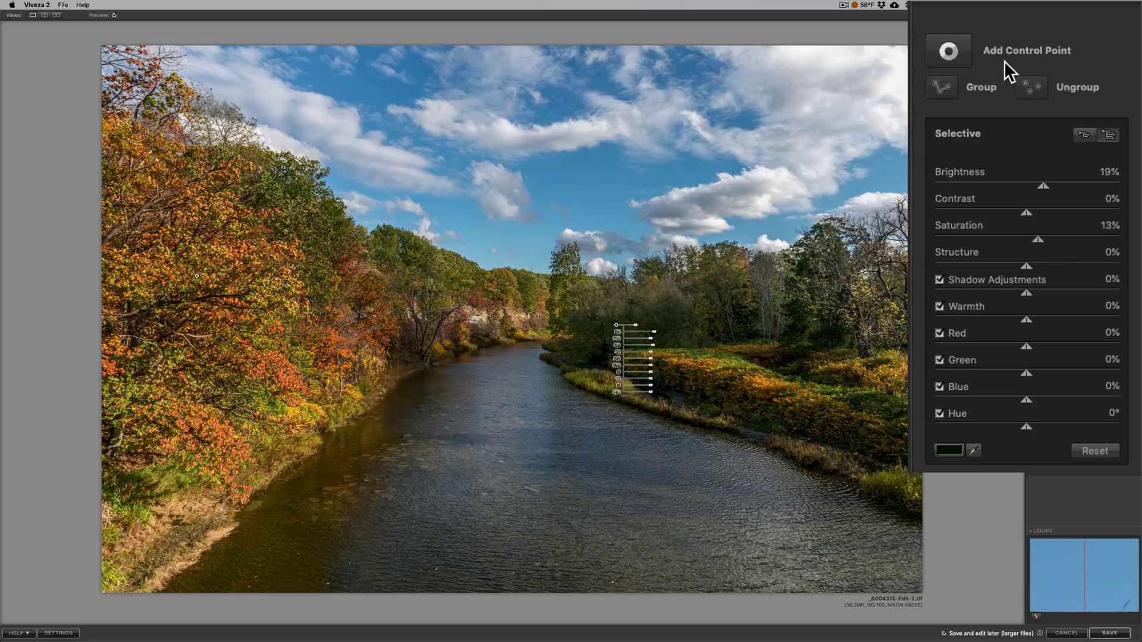
left_click(113, 15)
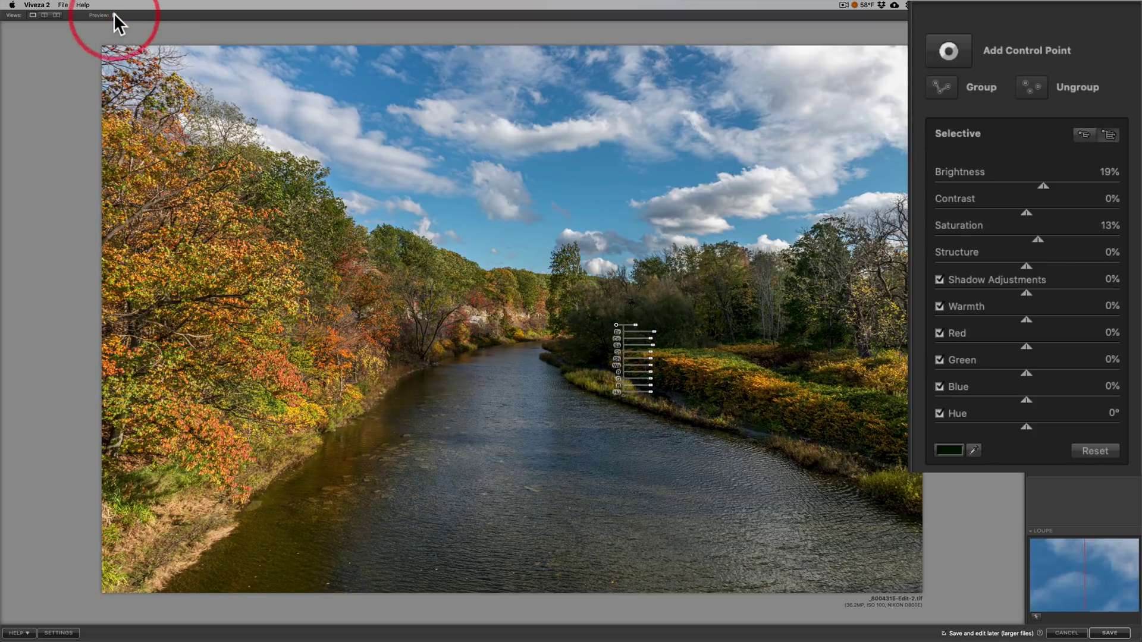
left_click(113, 15)
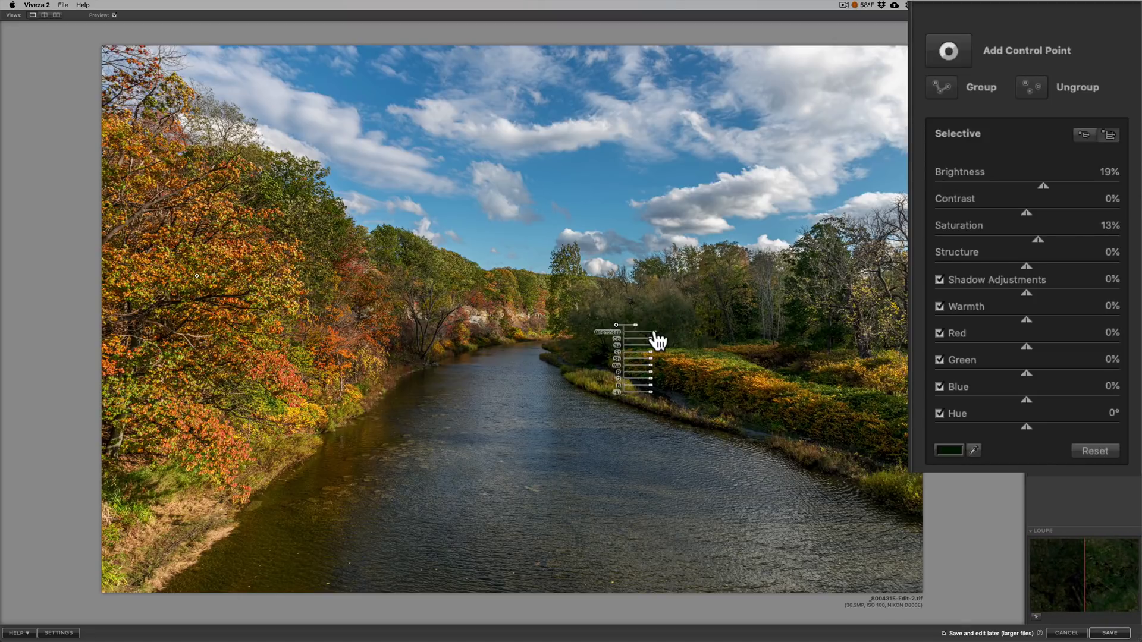
left_click_drag(655, 334, 661, 342)
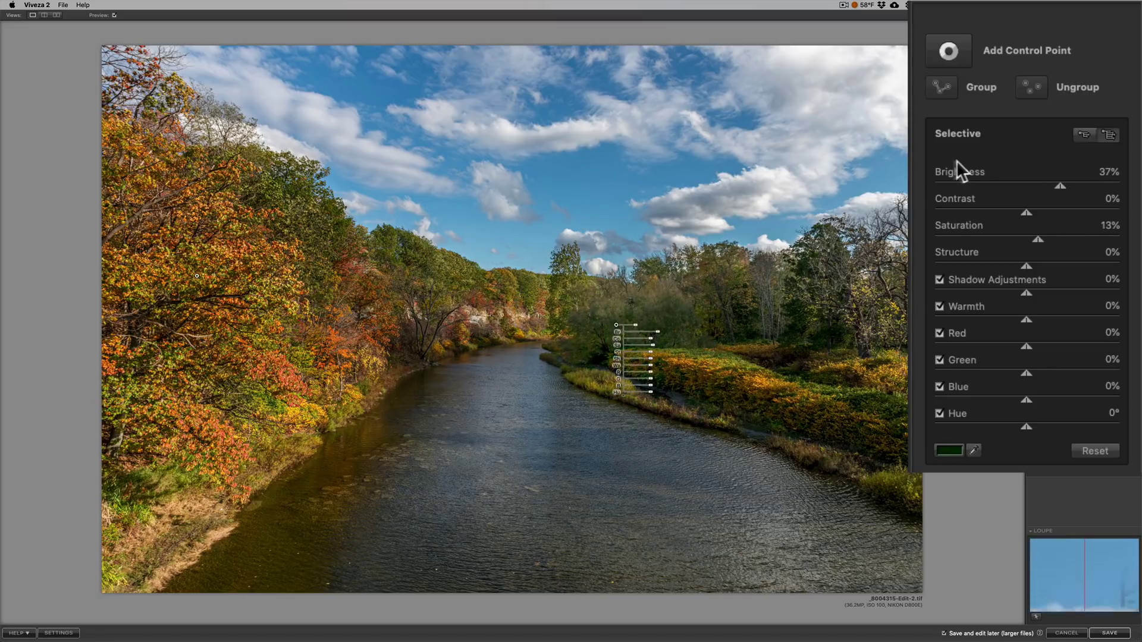
- Add a control point on the shaded left bank at the base of the distant trees and adjust its radius
left_click(949, 52)
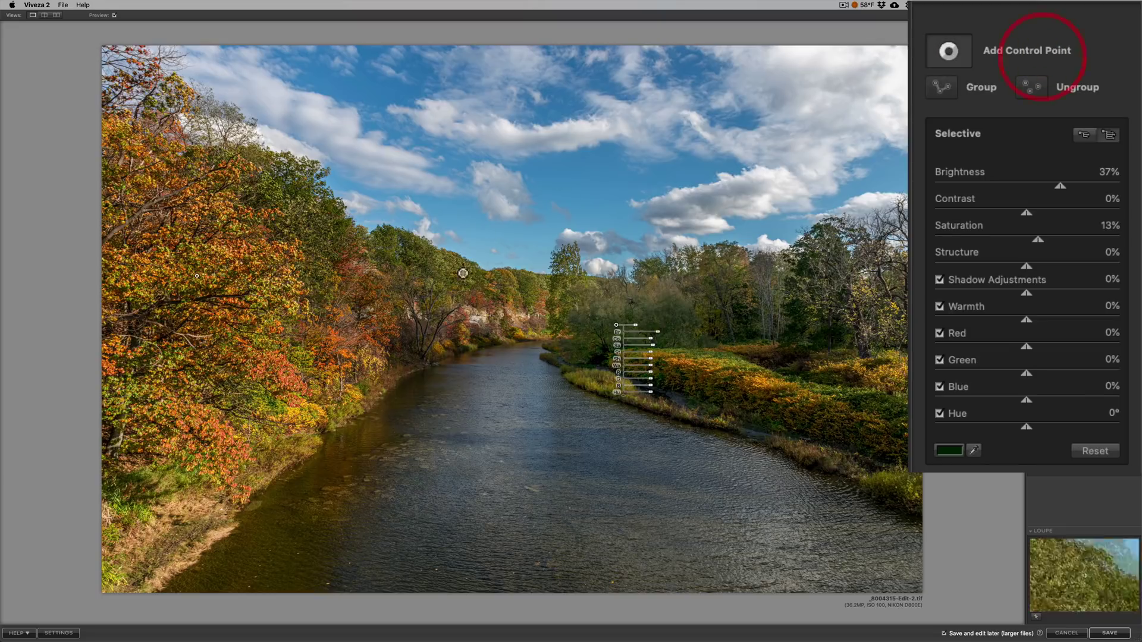
left_click(411, 338)
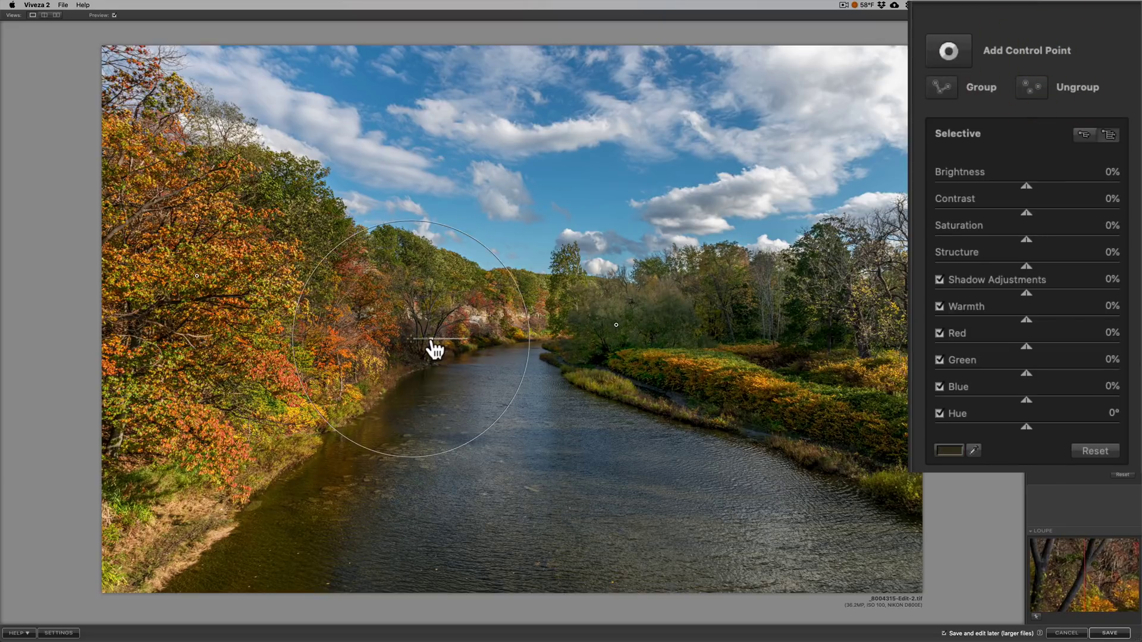
left_click_drag(435, 350, 436, 341)
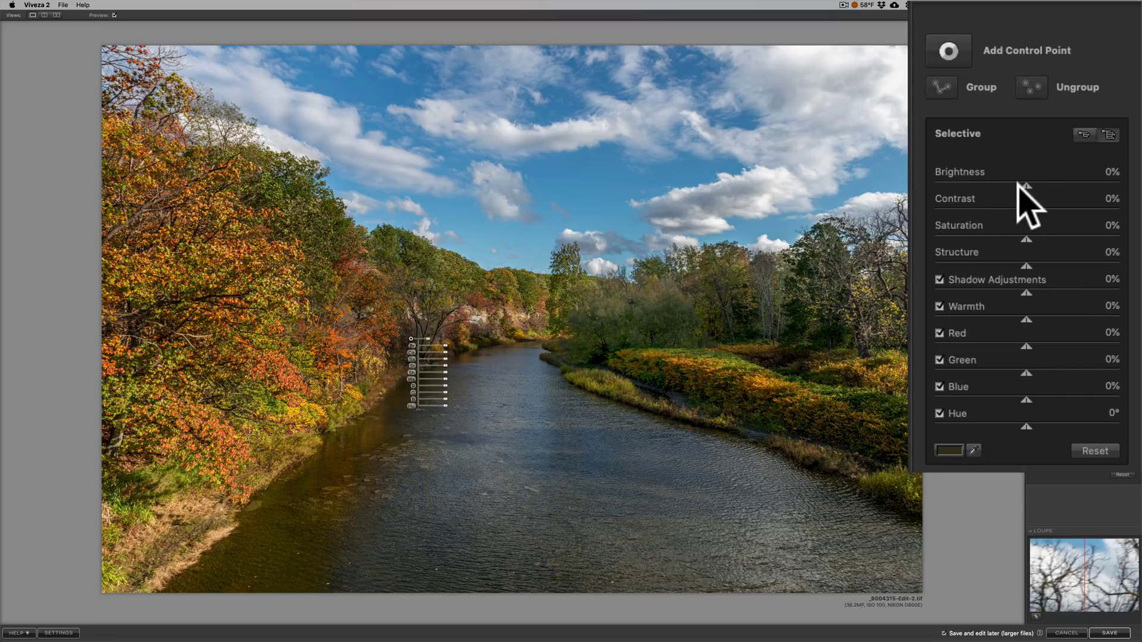
- Set the shaded left-bank control point's Brightness to 18% and compare the result with the original
left_click_drag(1024, 186, 1035, 186)
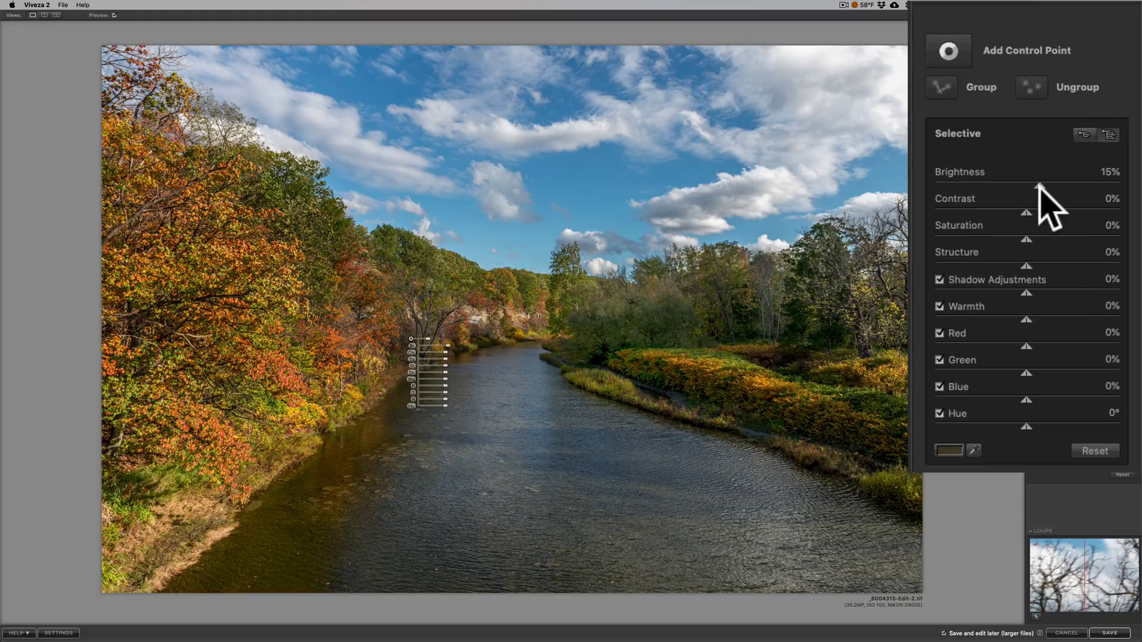
left_click(1091, 125)
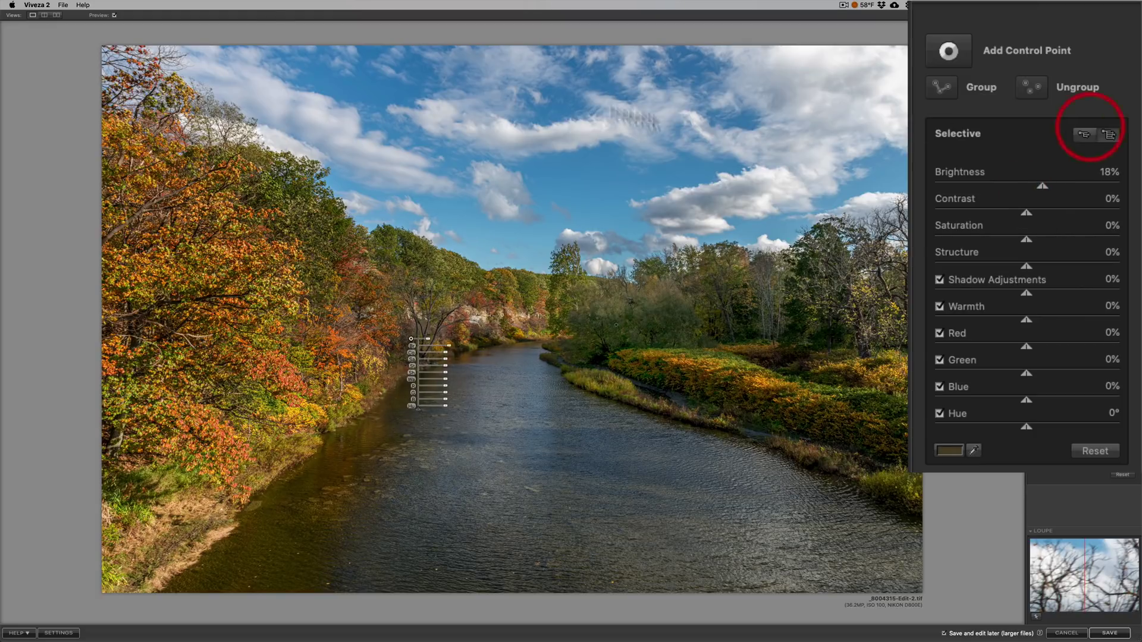
left_click(115, 15)
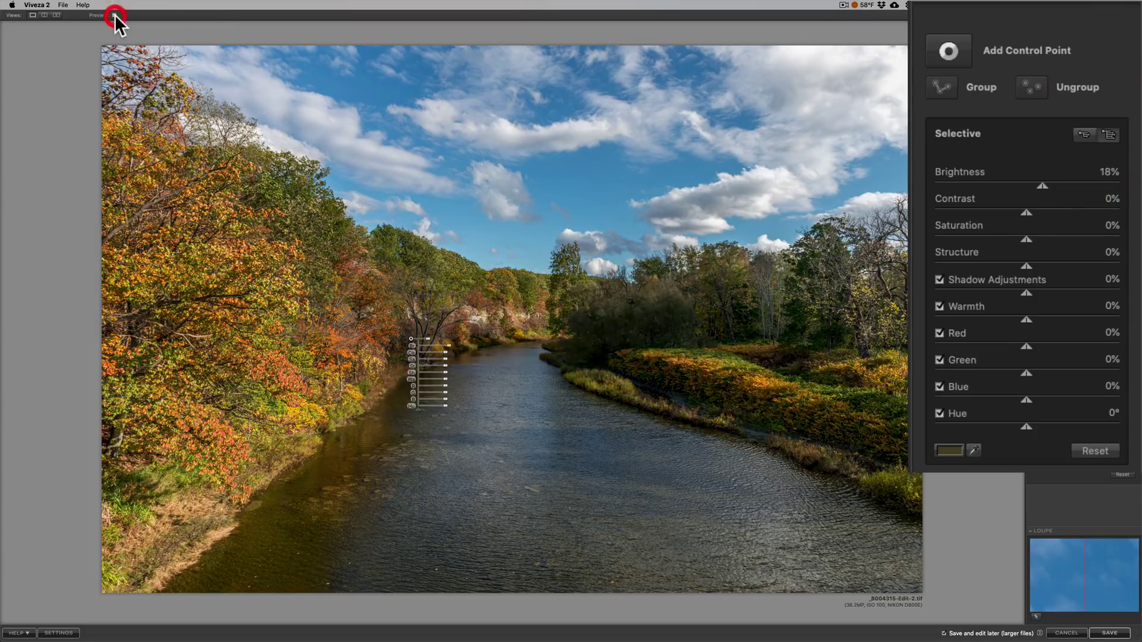
left_click(115, 14)
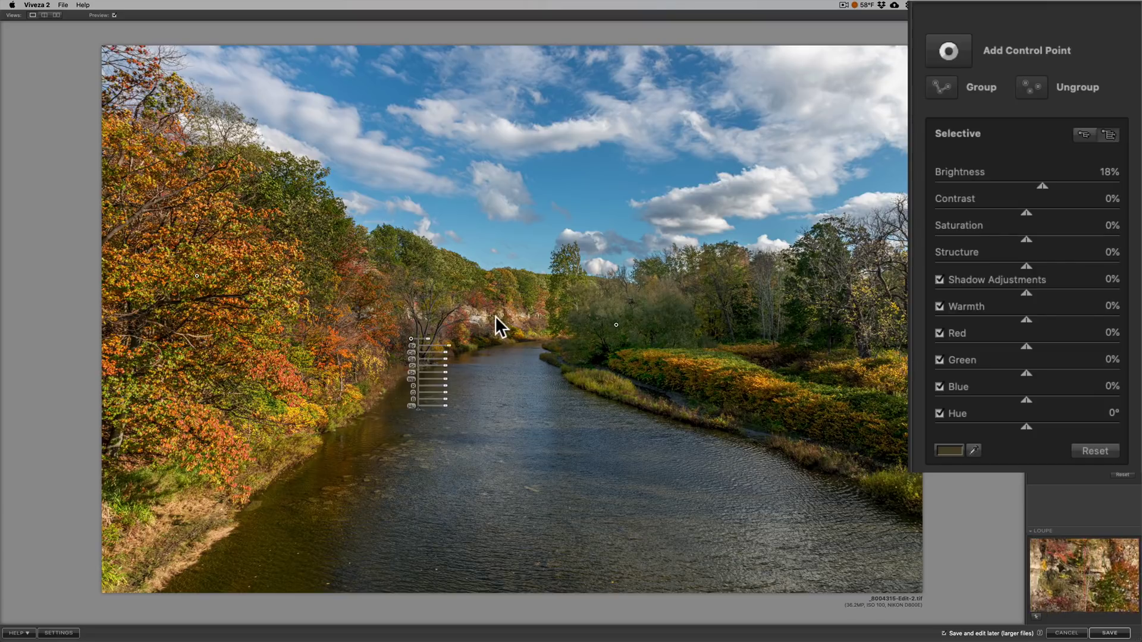
- Add a control point on the yellow-orange foliage along the right riverbank and adjust its position and radius
left_click(938, 45)
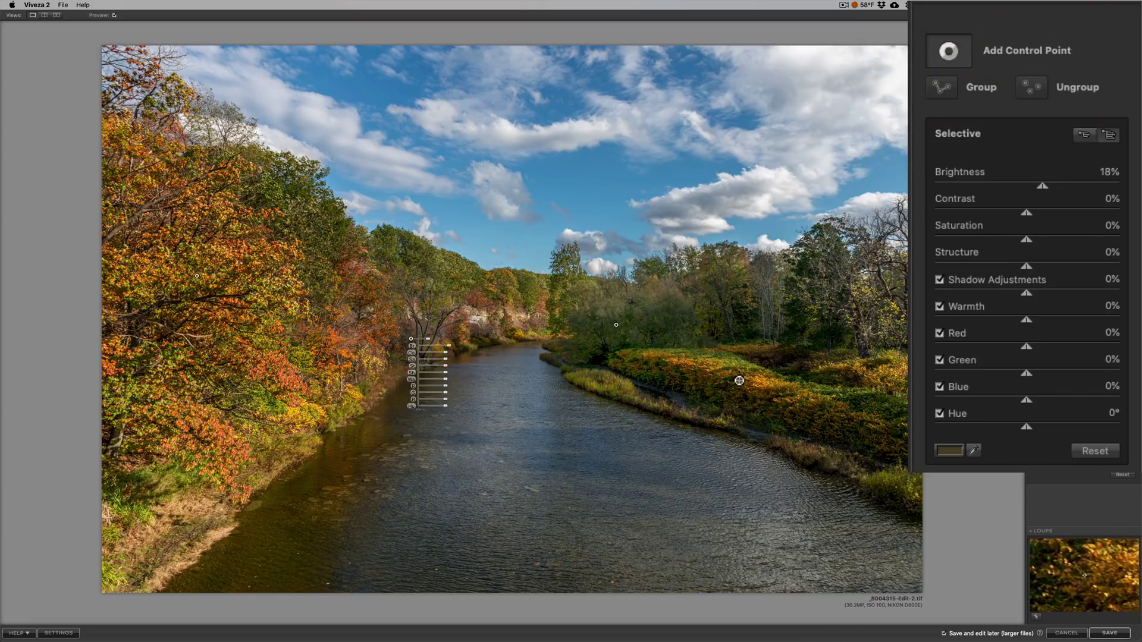
left_click(744, 386)
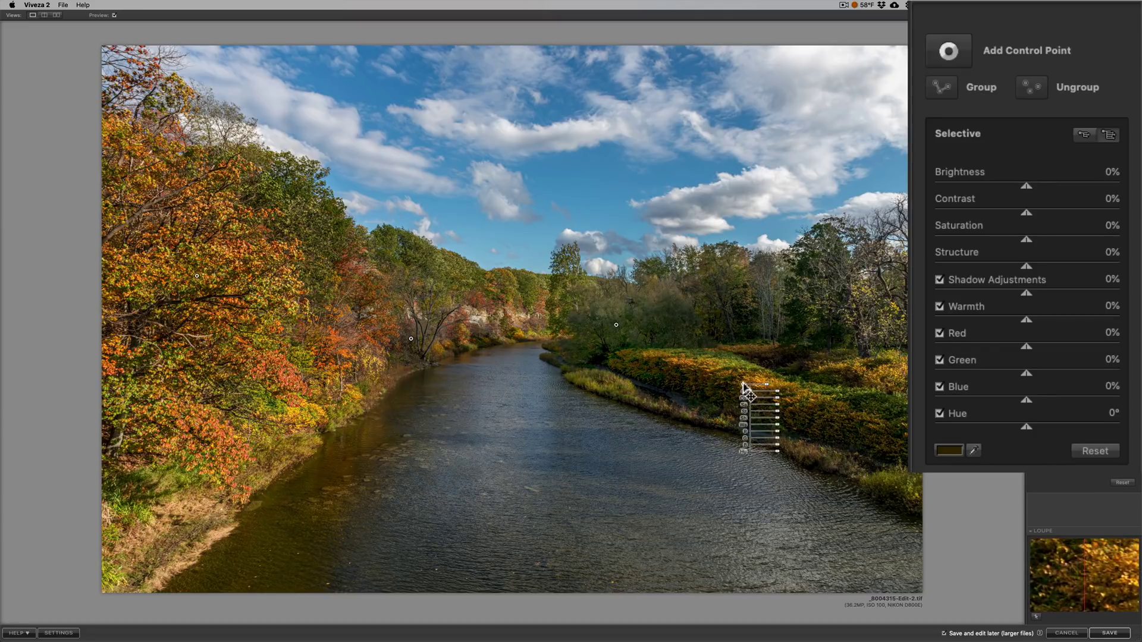
left_click_drag(768, 386, 793, 405)
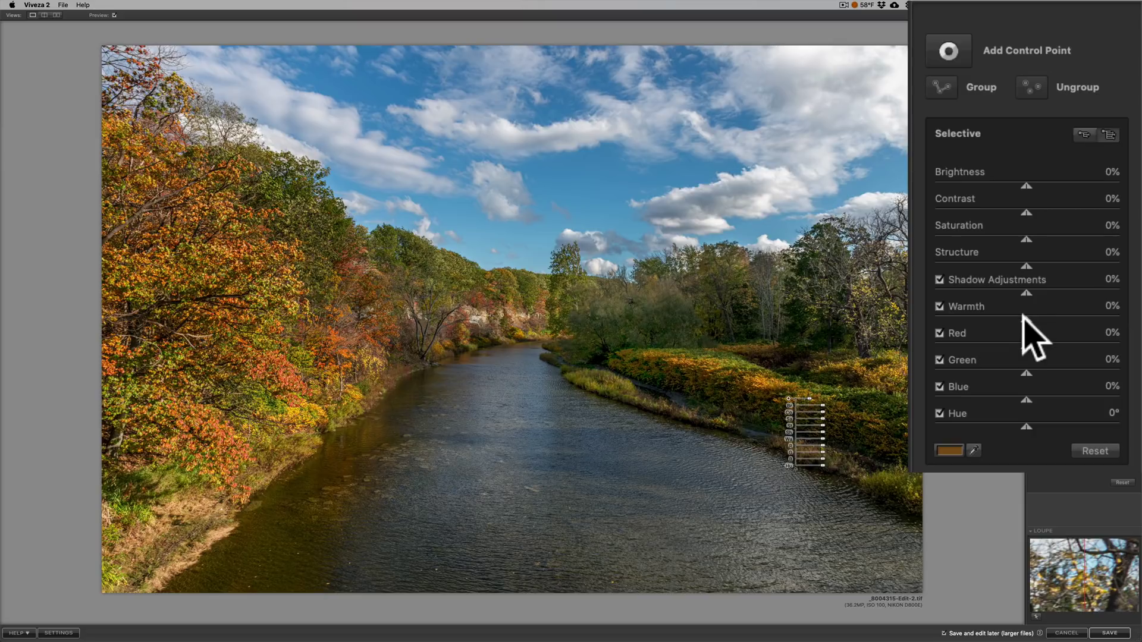
- Set the right-bank foliage control point to Warmth 10% and Saturation 6%, and compare the result with the original
left_click_drag(1026, 317, 1035, 315)
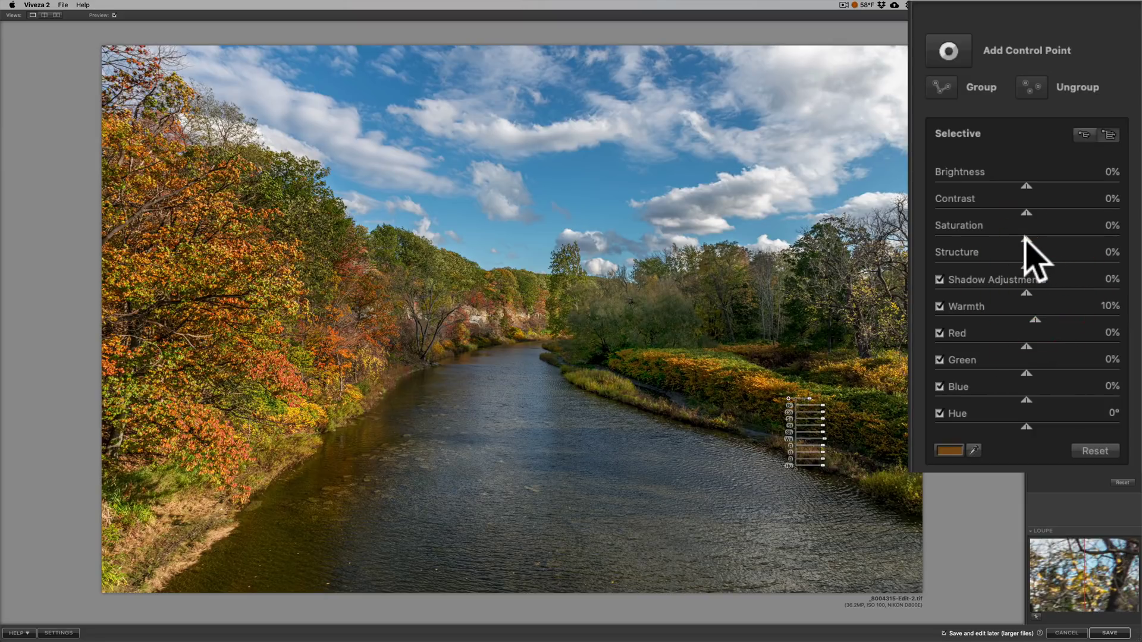
left_click_drag(1024, 237, 1030, 239)
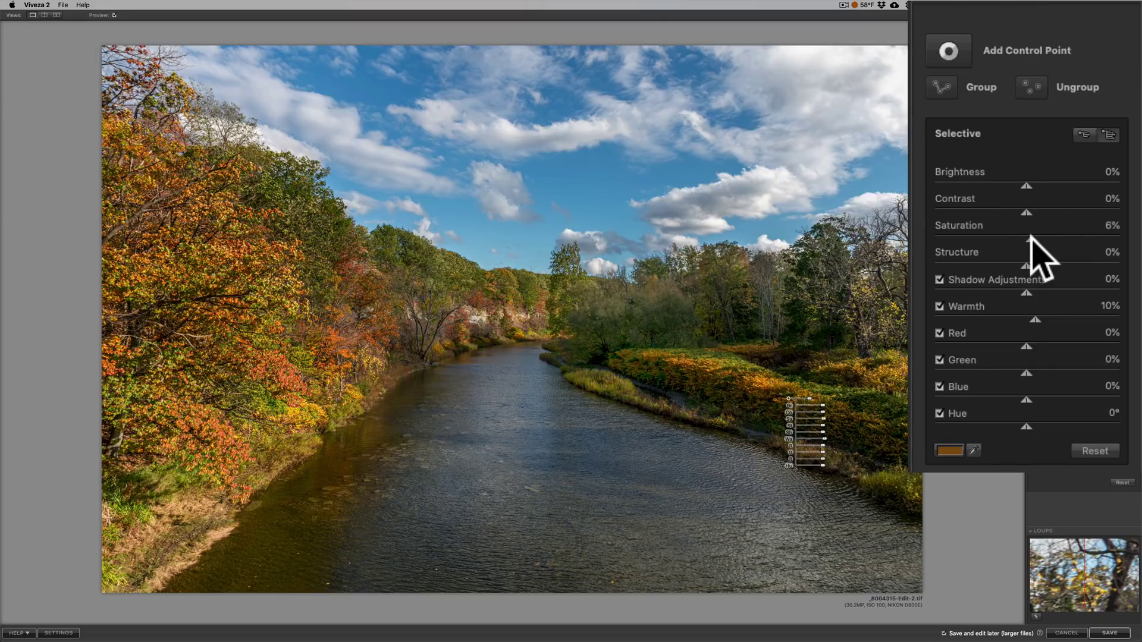
left_click(1031, 238)
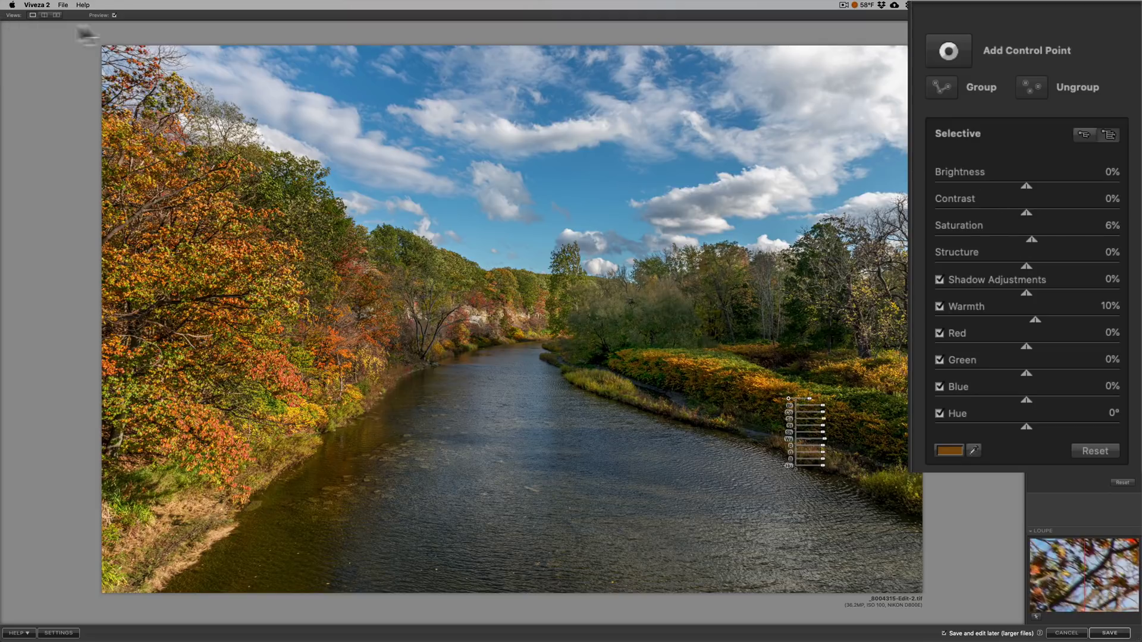
left_click(77, 42)
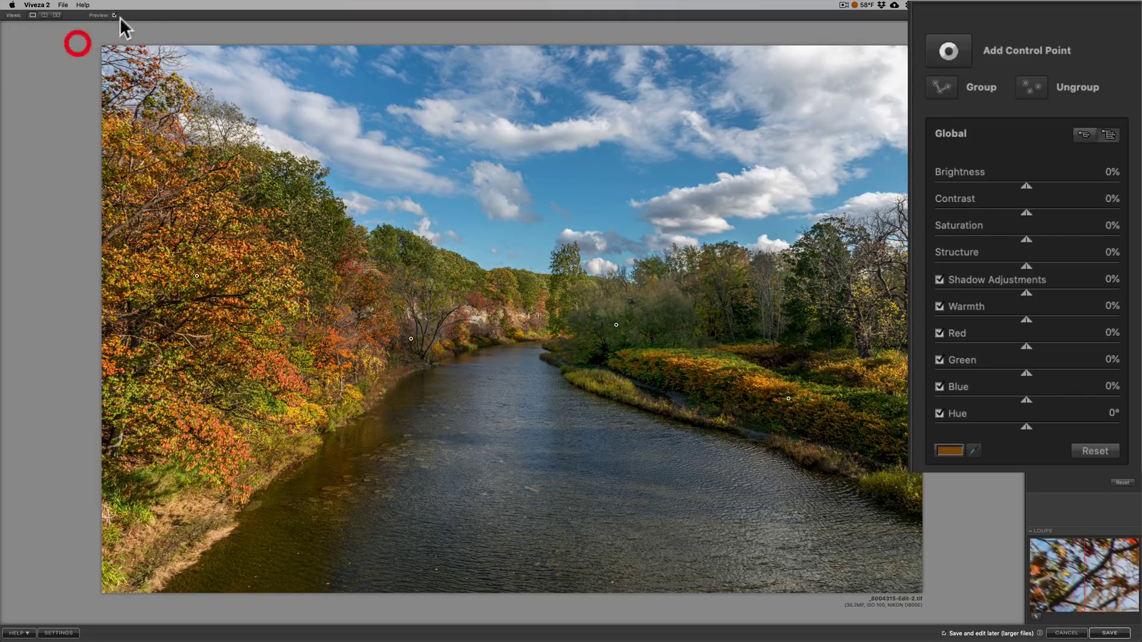
left_click(115, 15)
left_click(114, 14)
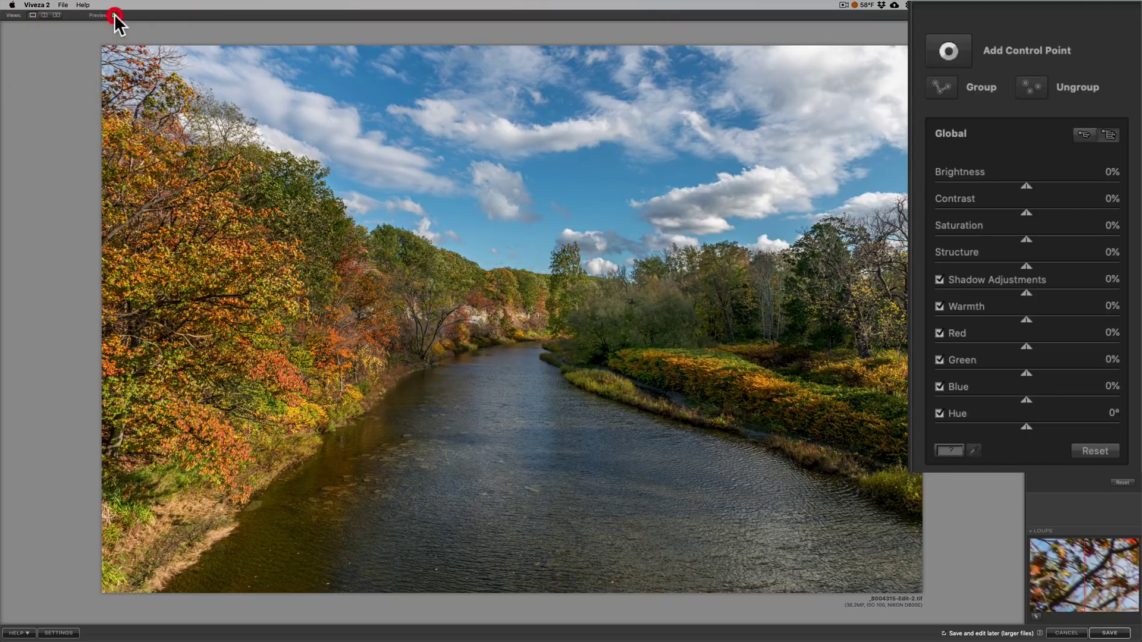
left_click(114, 14)
left_click(114, 14)
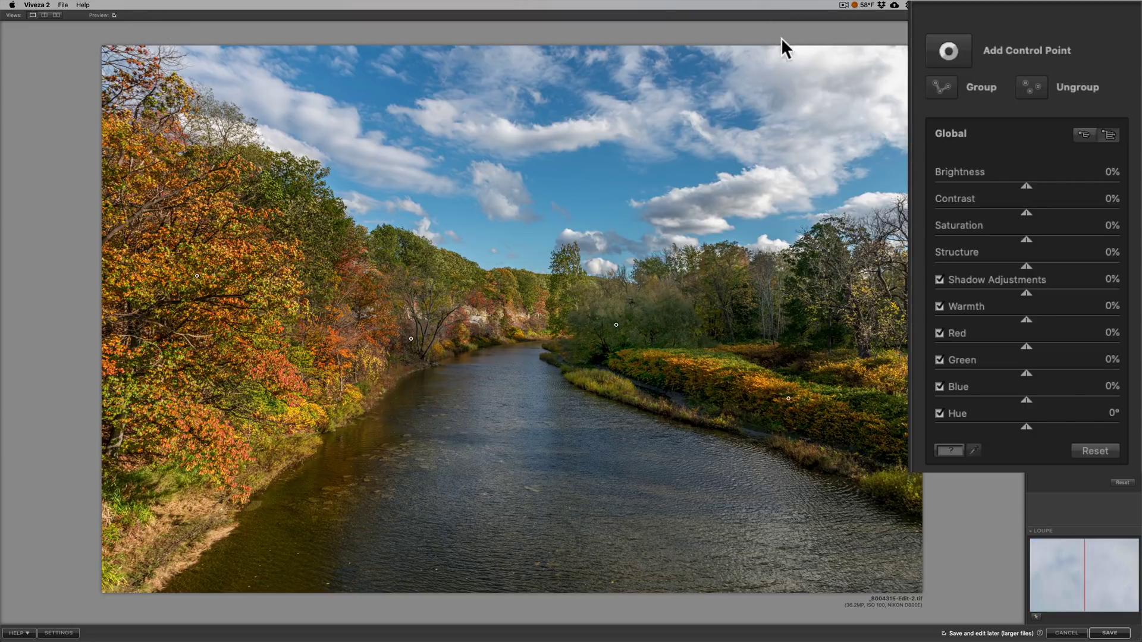
- Add a control point on the blue sky between the clouds and enlarge its radius to cover the whole sky
left_click(948, 54)
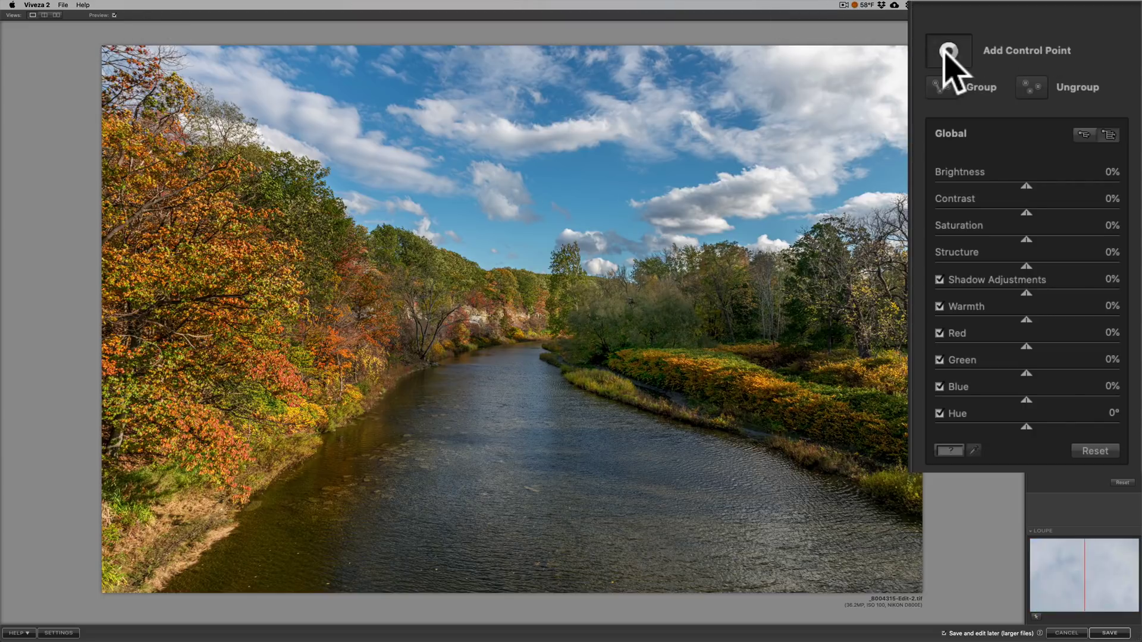
left_click(562, 177)
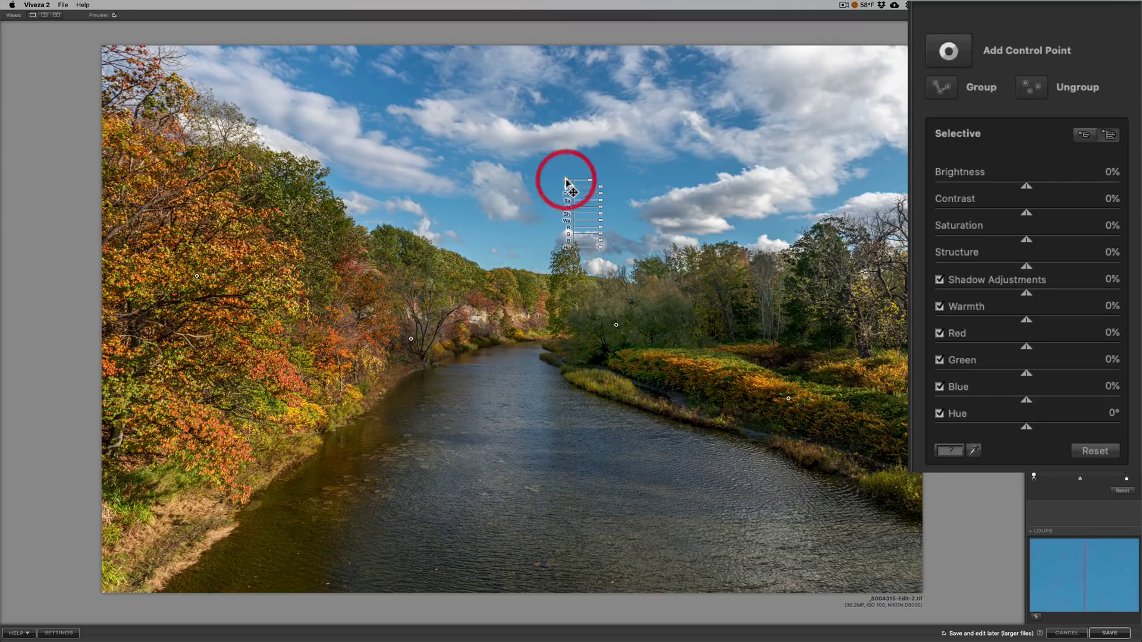
left_click_drag(591, 180, 603, 180)
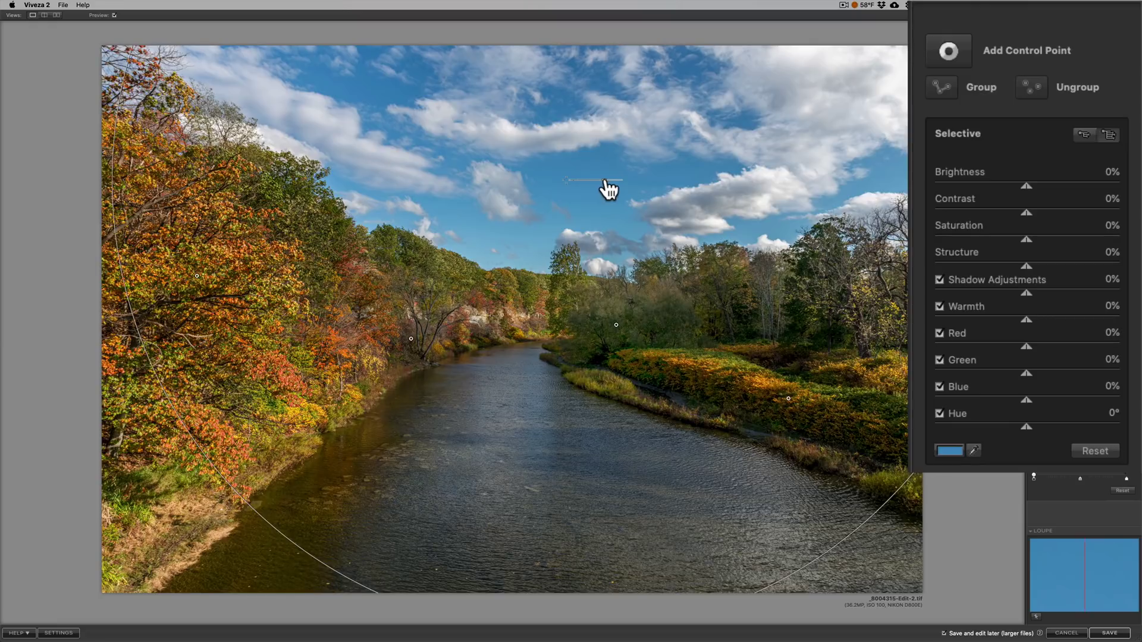
left_click(566, 182)
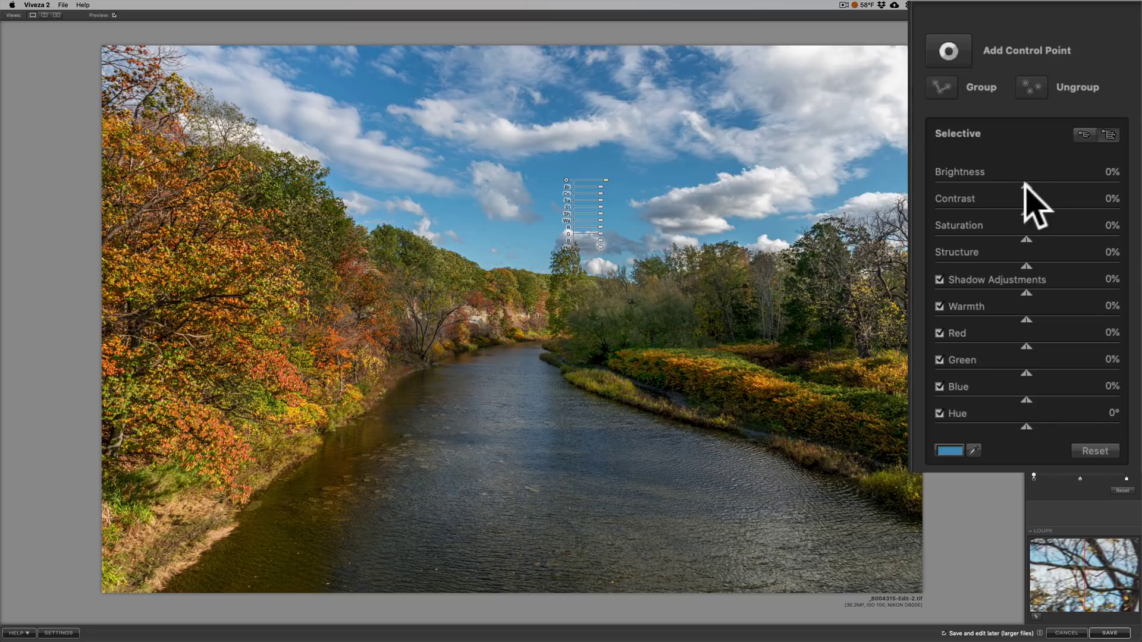
left_click_drag(1023, 183, 1013, 183)
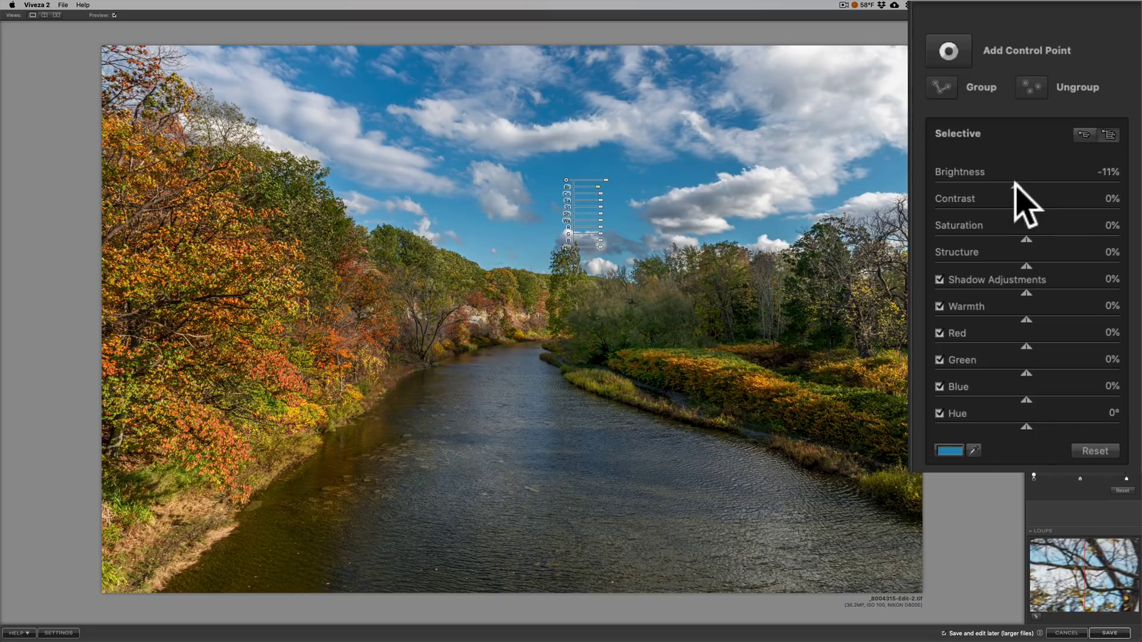
left_click(1013, 183)
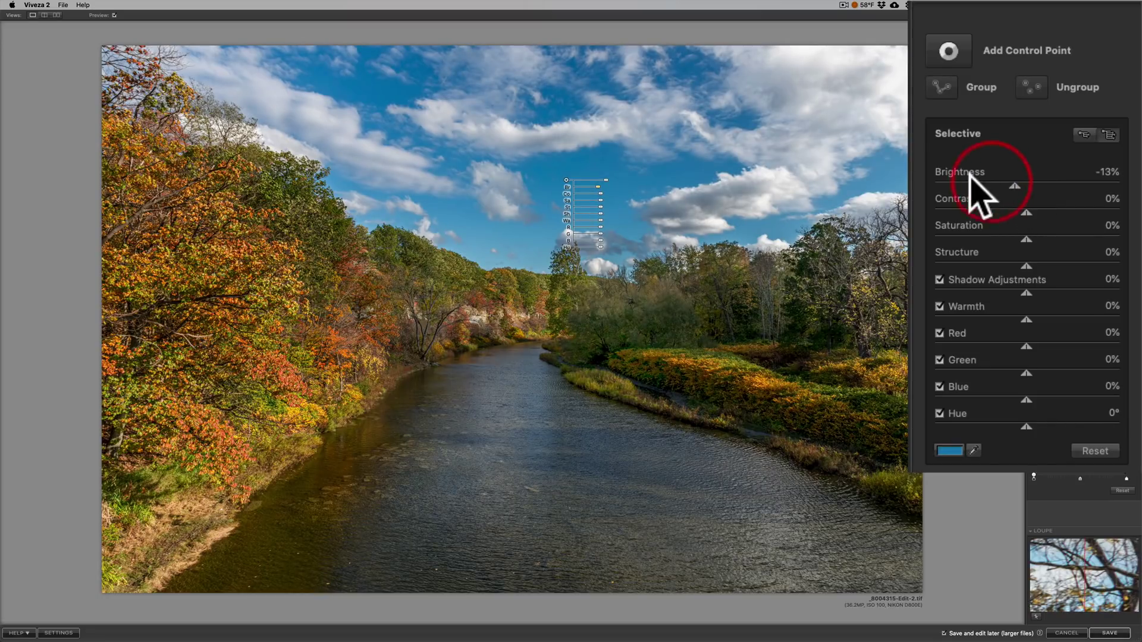
double_click(1013, 185)
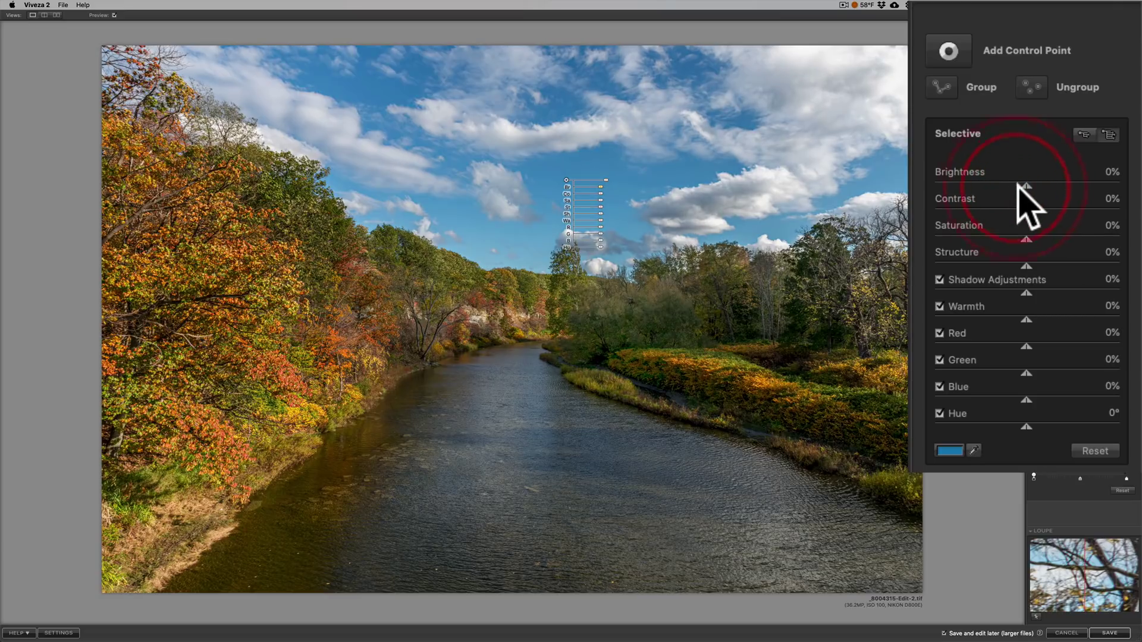
- Set the sky control point to Contrast 33%, Saturation 9% and Structure 21%, and compare the photo with the original preview
left_click_drag(1023, 209, 1040, 257)
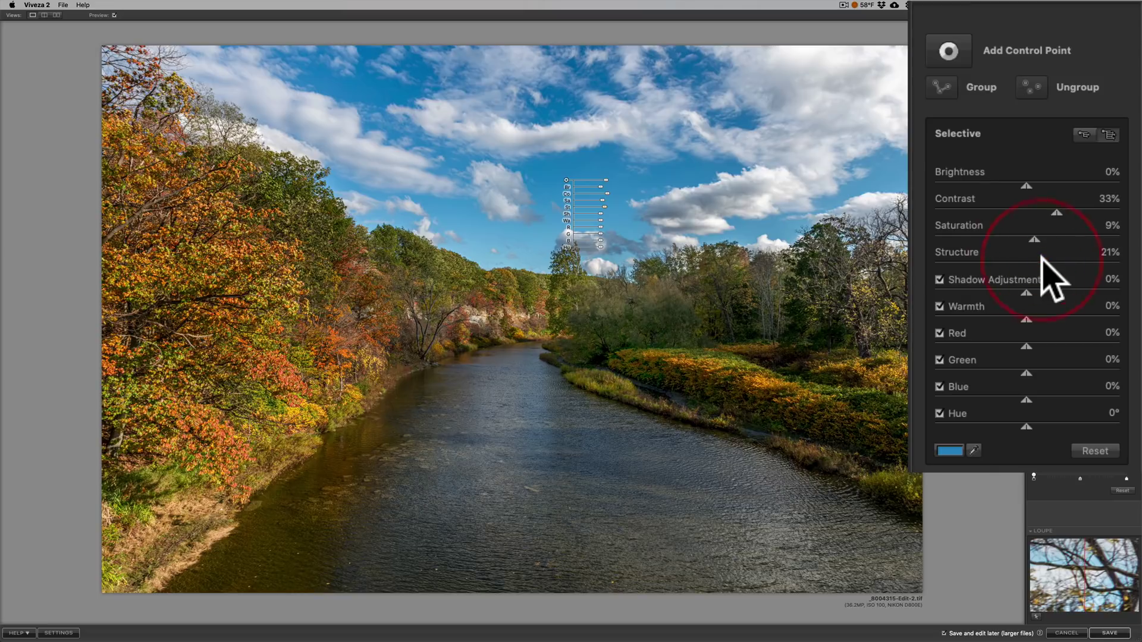
left_click(1006, 151)
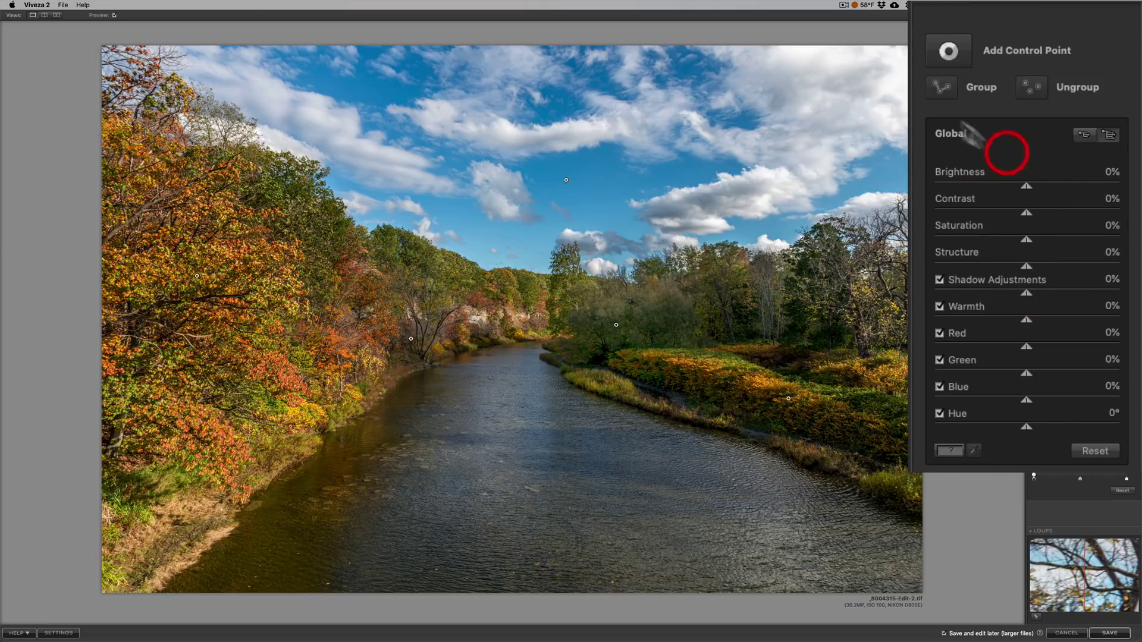
left_click(113, 12)
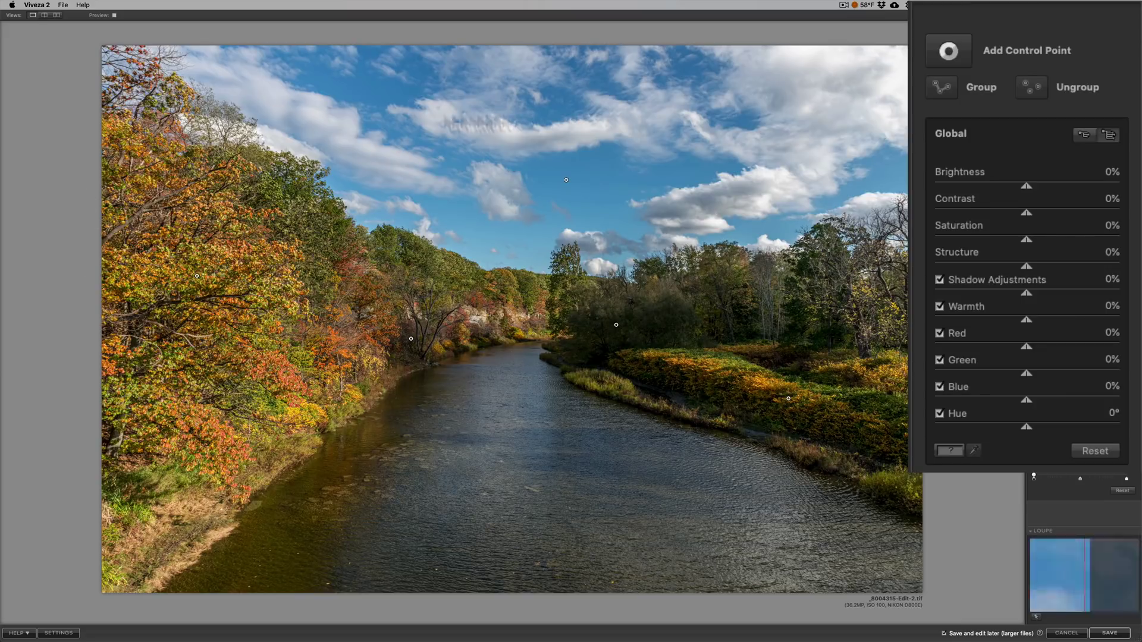
left_click(113, 13)
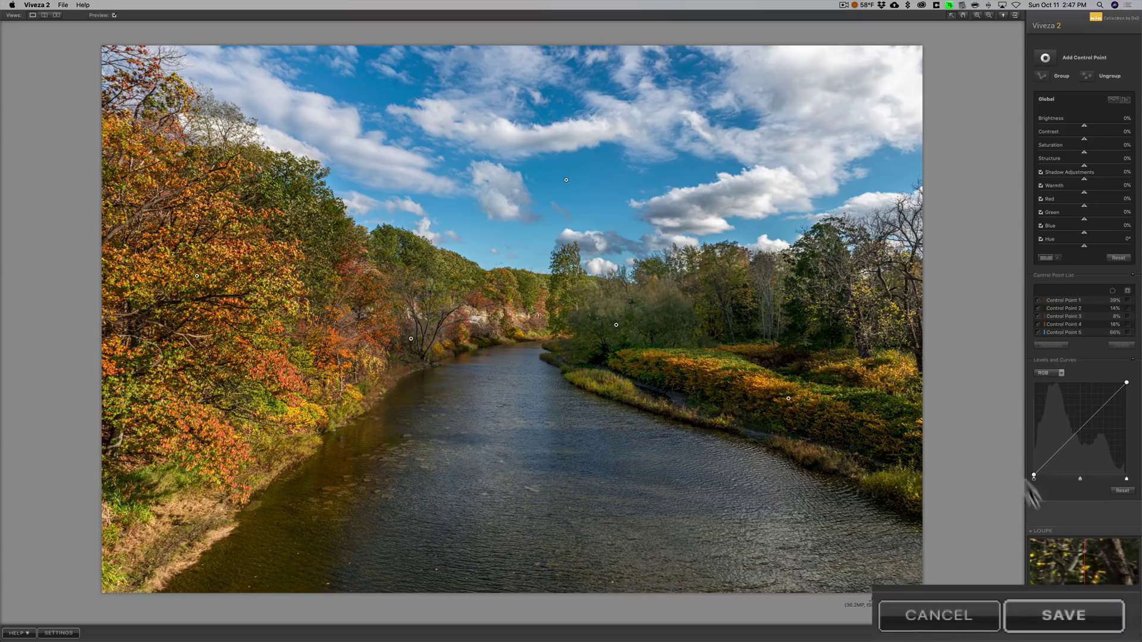
- Save the Viveza edits back to Lightroom Classic and compare the edited TIFF with the original NEF, ending on the TIFF
left_click(1108, 633)
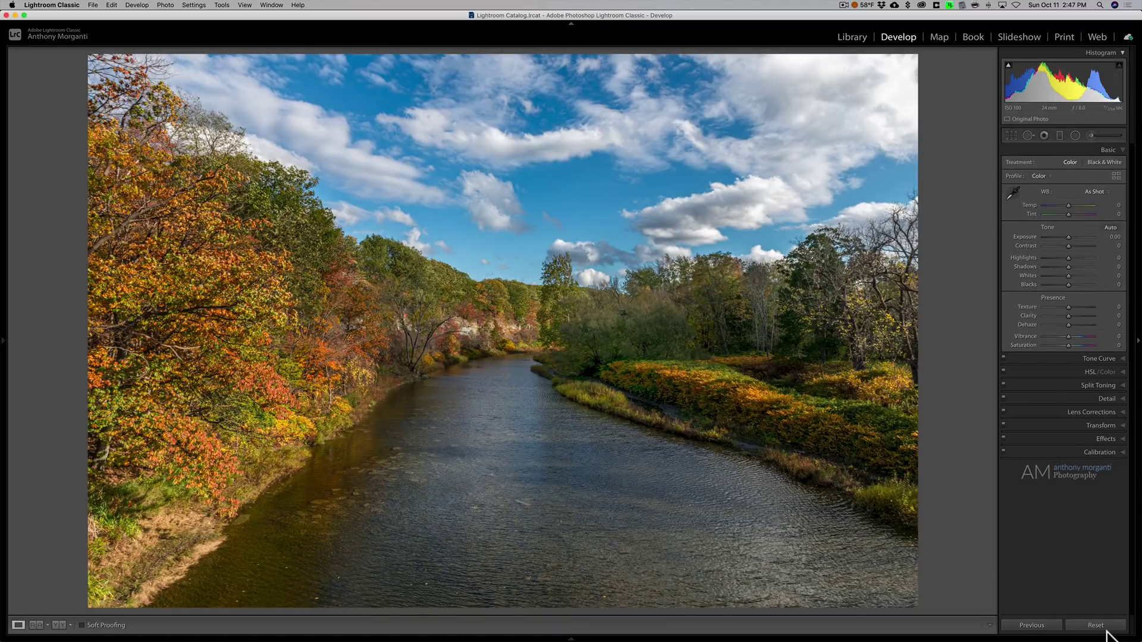
left_click(571, 638)
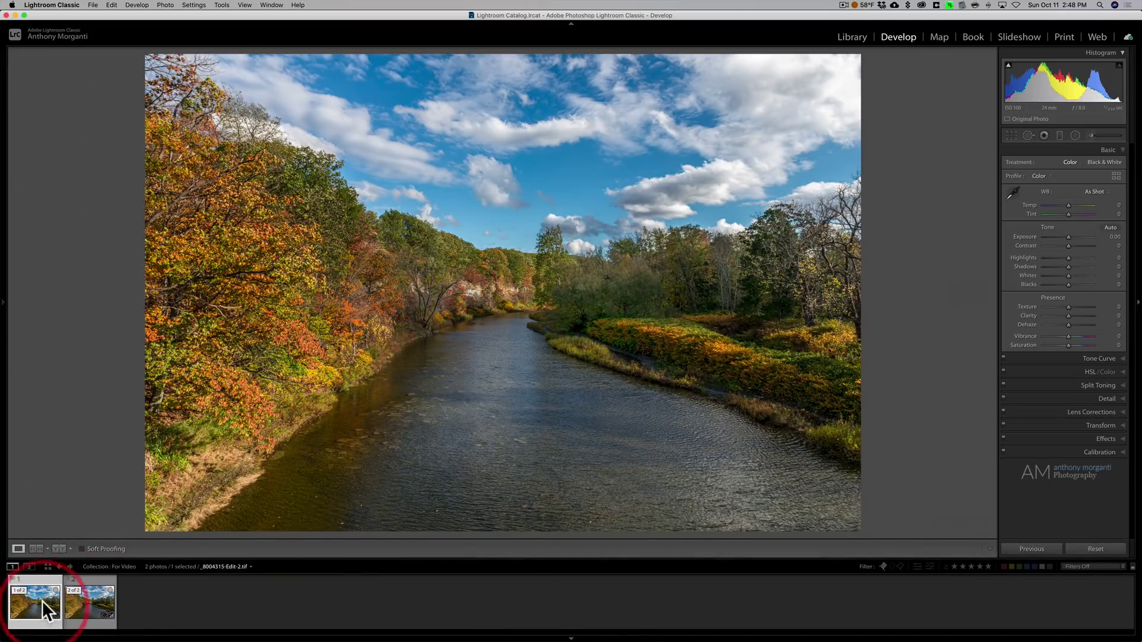
left_click(102, 607)
left_click(97, 598)
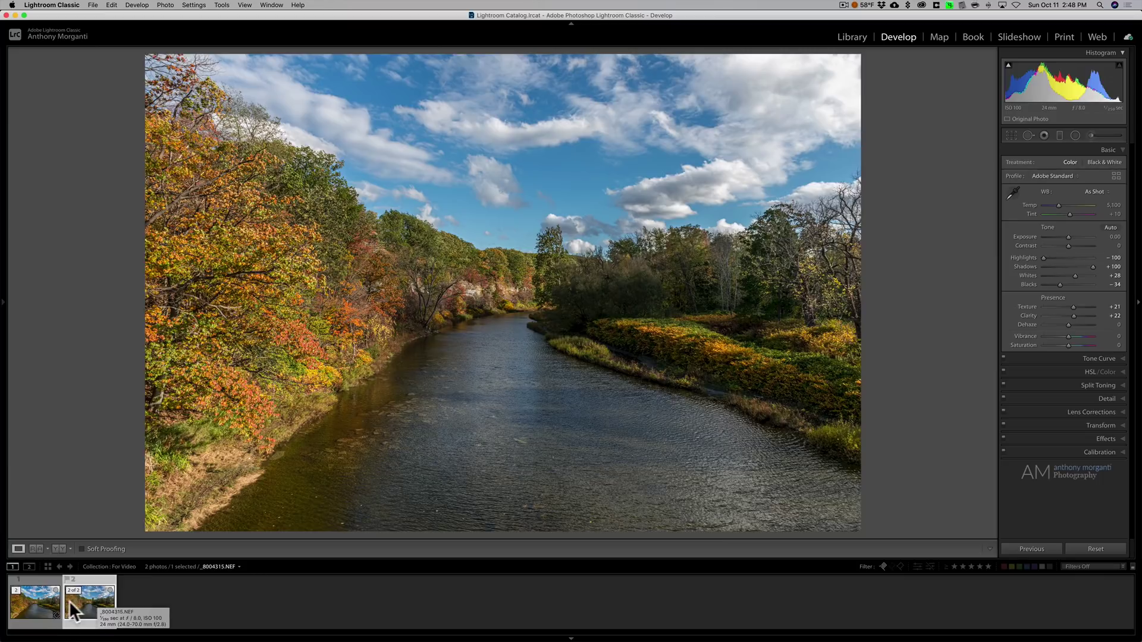
left_click(45, 601)
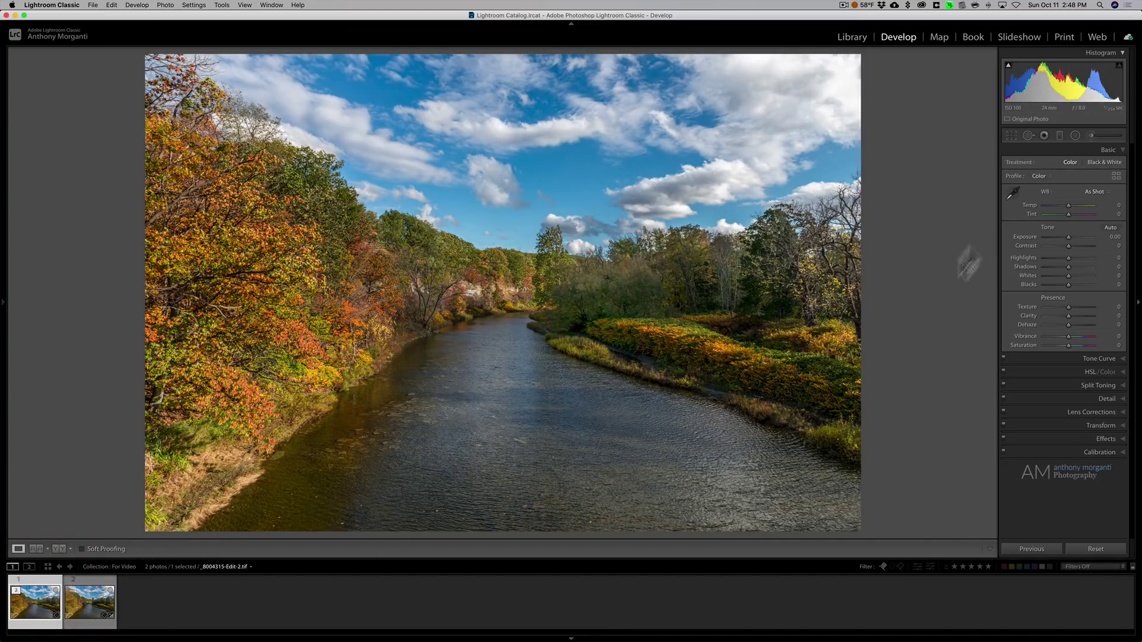
- Apply a Highlight Priority post-crop vignette with an Amount of -22 to the edited TIFF
left_click(1102, 150)
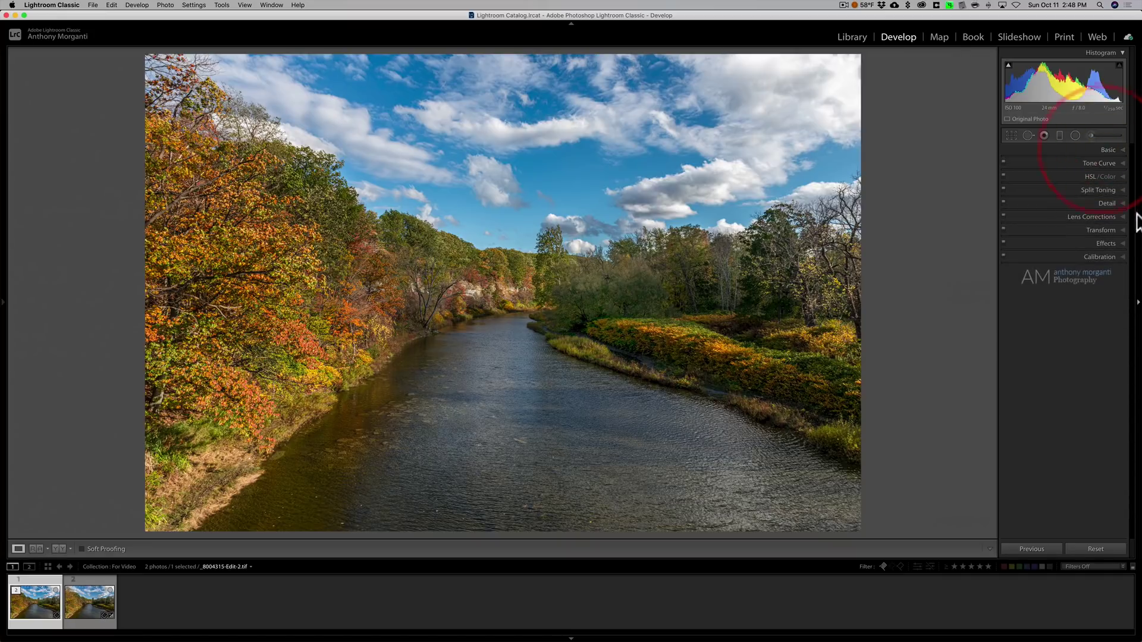
left_click(1124, 244)
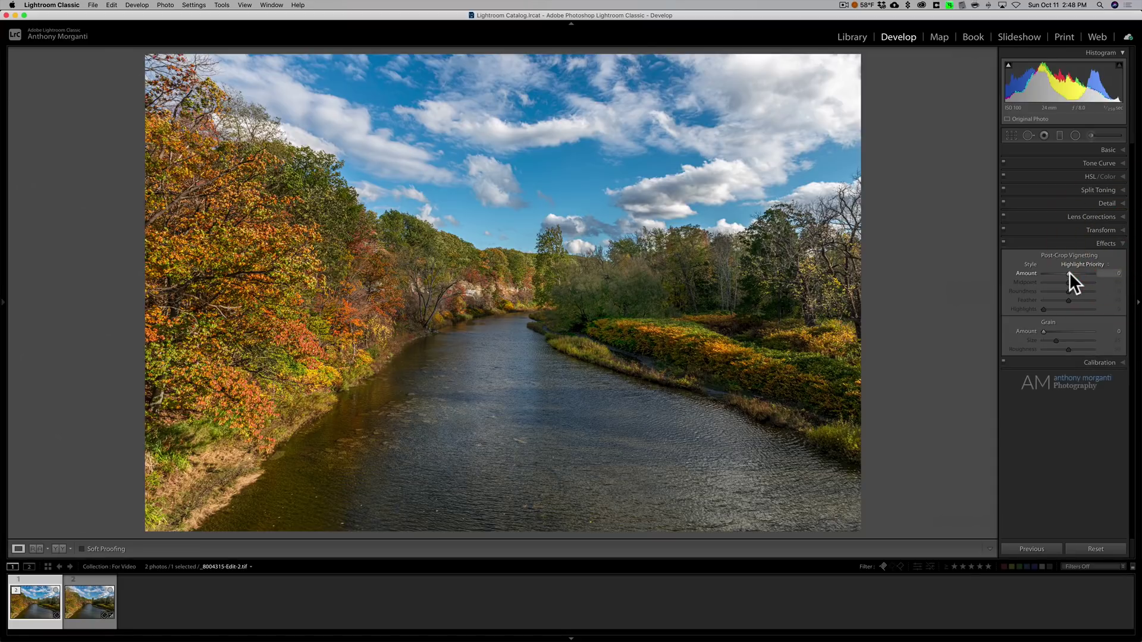
left_click_drag(1068, 273, 1063, 273)
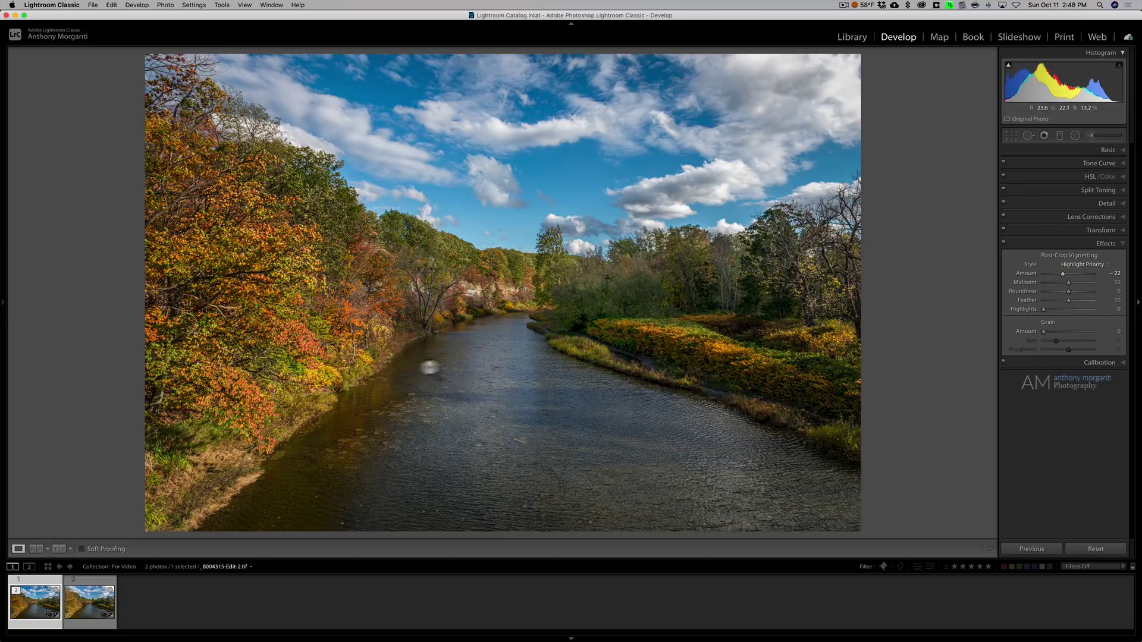